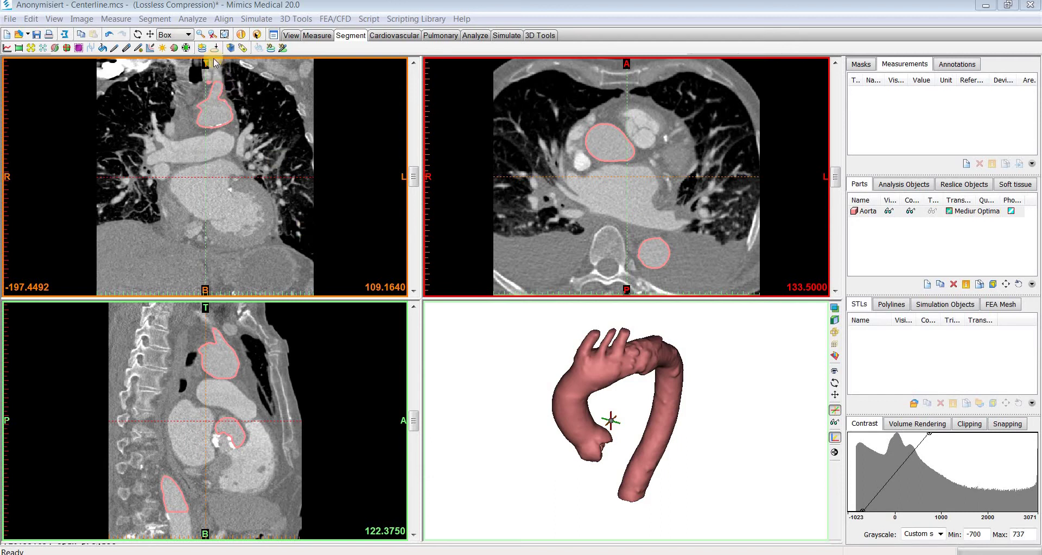
Step: Open Fit Centerline from the Analyze menu for the Aorta part, with smooth factor 0.5
{"action": "left_click", "coordinate": [193, 18]}
{"action": "mouse_move", "coordinate": [235, 142]}
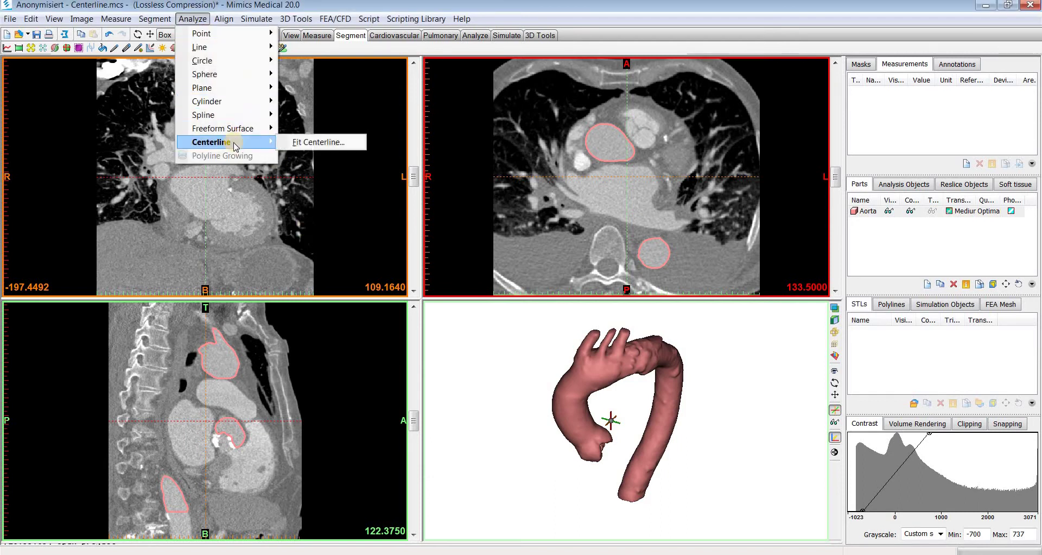
{"action": "left_click", "coordinate": [297, 143]}
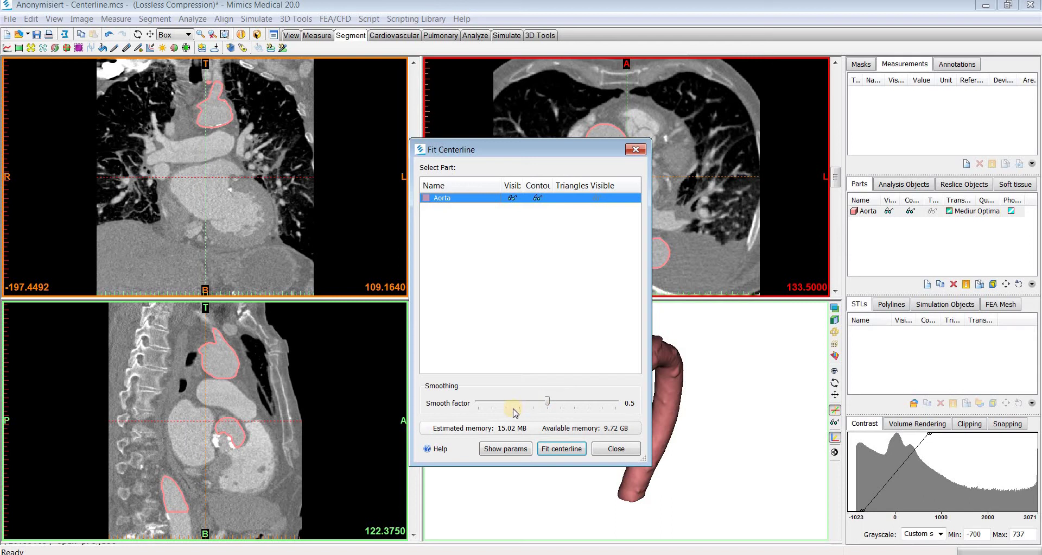
Step: Try Manual and Fixed fitting parameters, then return to Automatic 1.3906 mm resolution with Variable spacing
{"action": "left_click", "coordinate": [505, 452]}
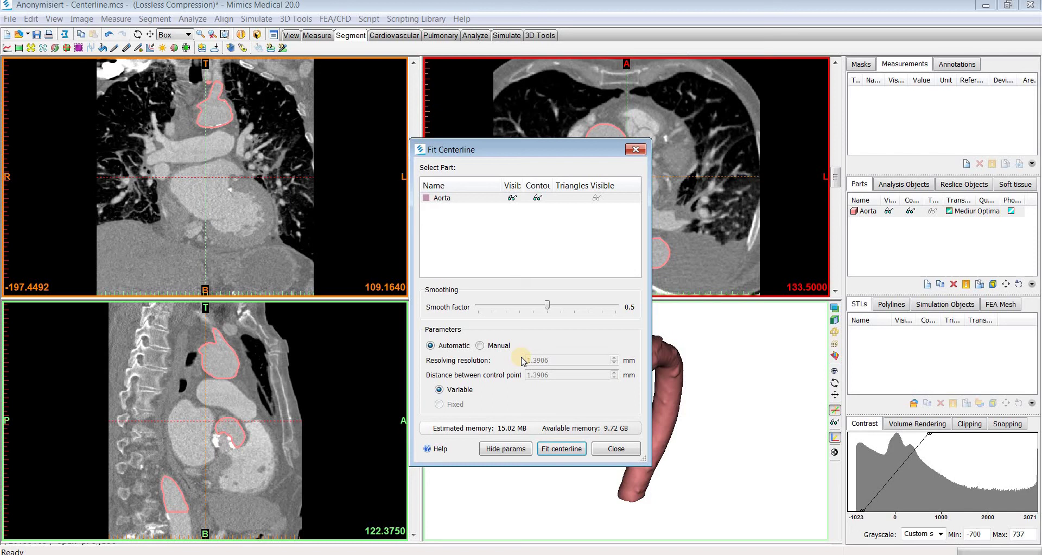
{"action": "left_click", "coordinate": [480, 346]}
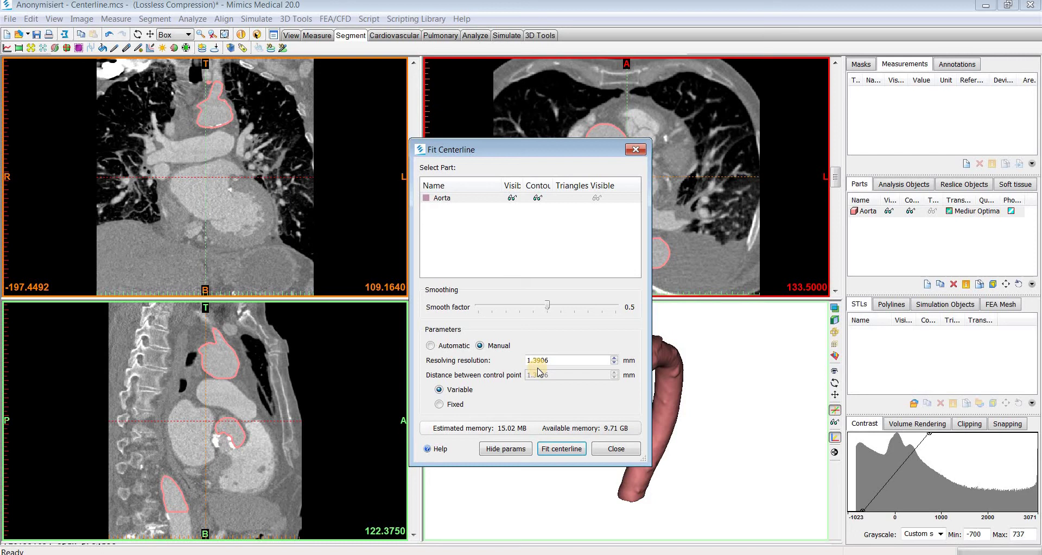
{"action": "left_click", "coordinate": [440, 405]}
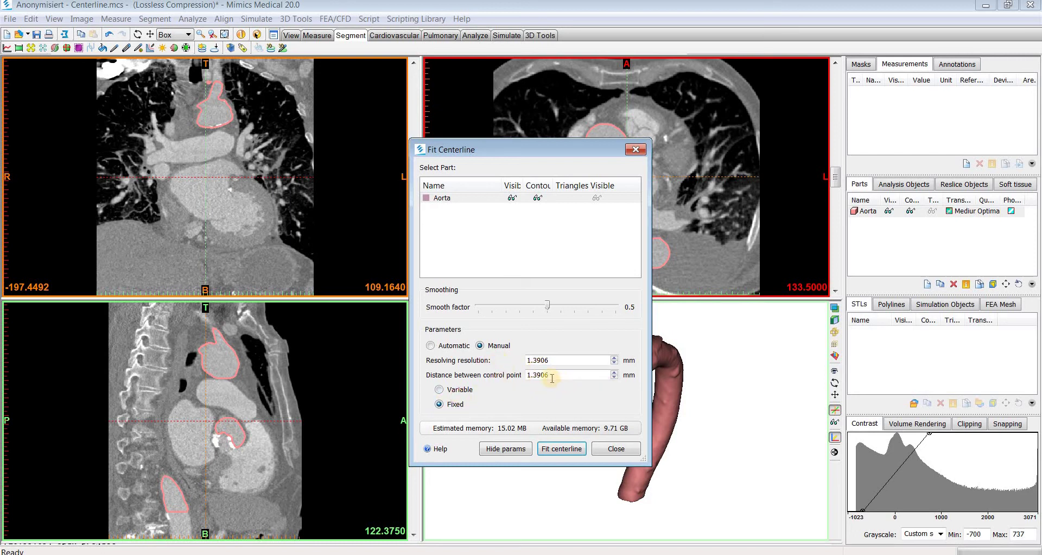
{"action": "left_click", "coordinate": [552, 379]}
{"action": "left_click", "coordinate": [430, 345]}
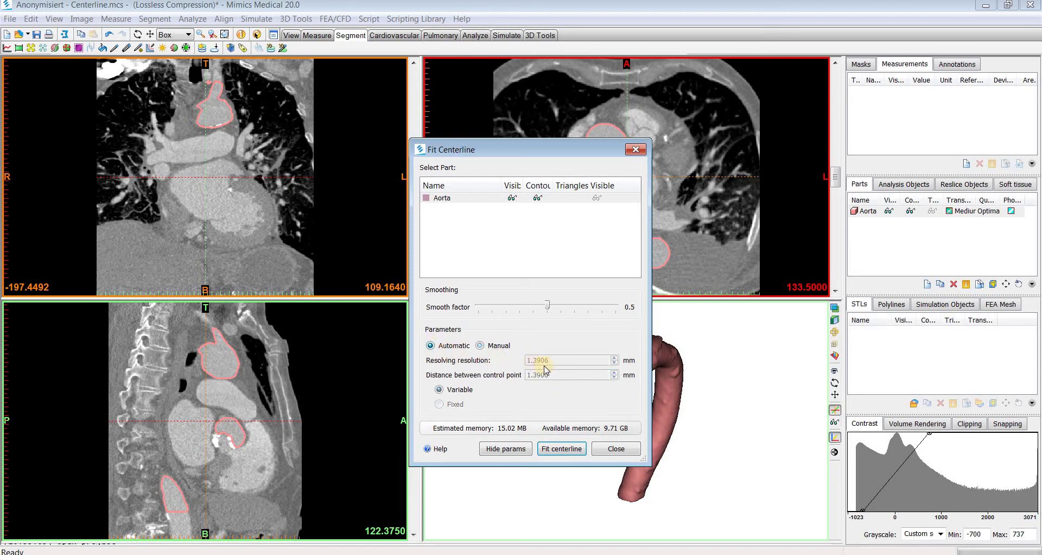
Step: Fit the Aorta centerline and make the model transparent to view the red Centerline inside
{"action": "left_click", "coordinate": [564, 448]}
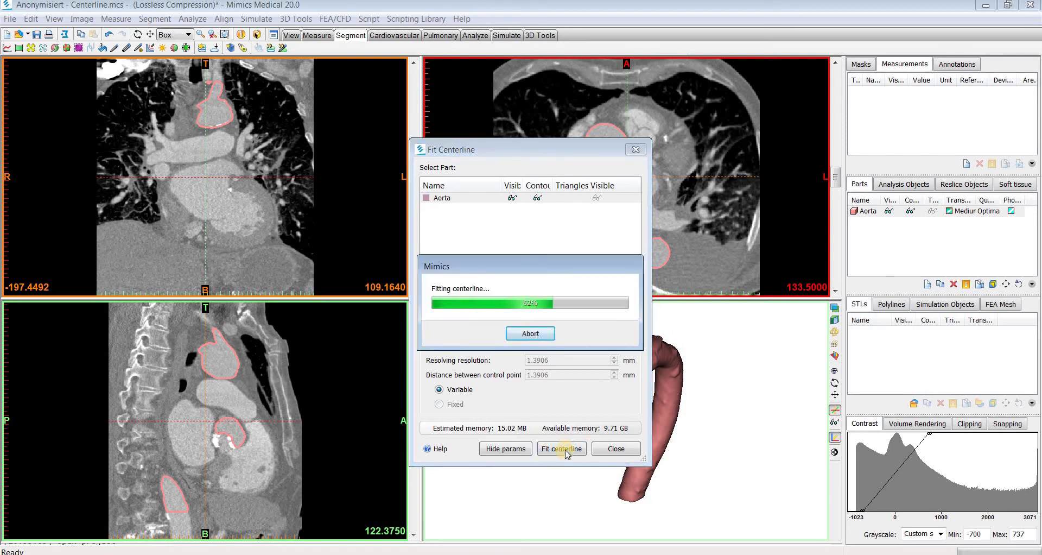
{"action": "left_click", "coordinate": [618, 449]}
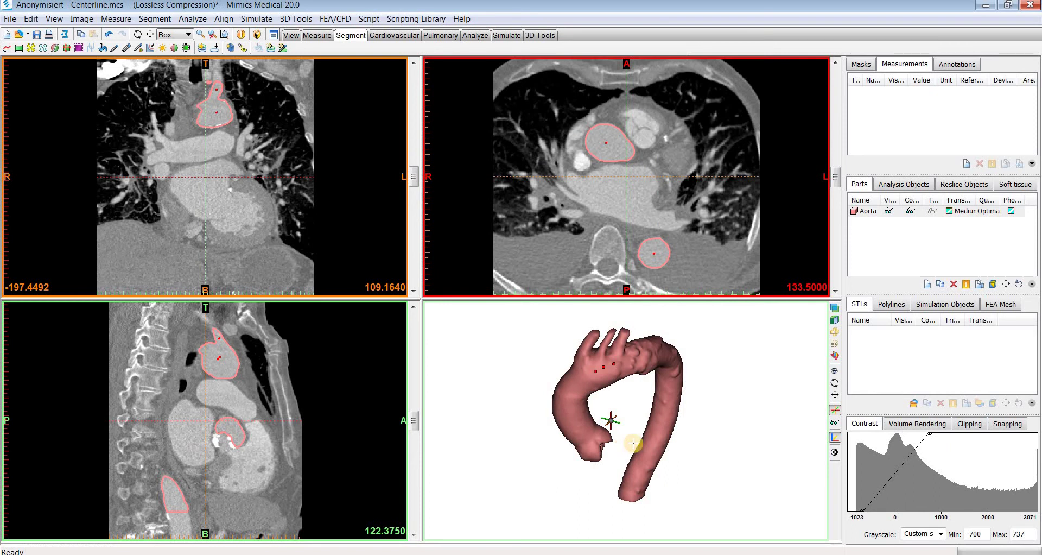
{"action": "left_click", "coordinate": [905, 185]}
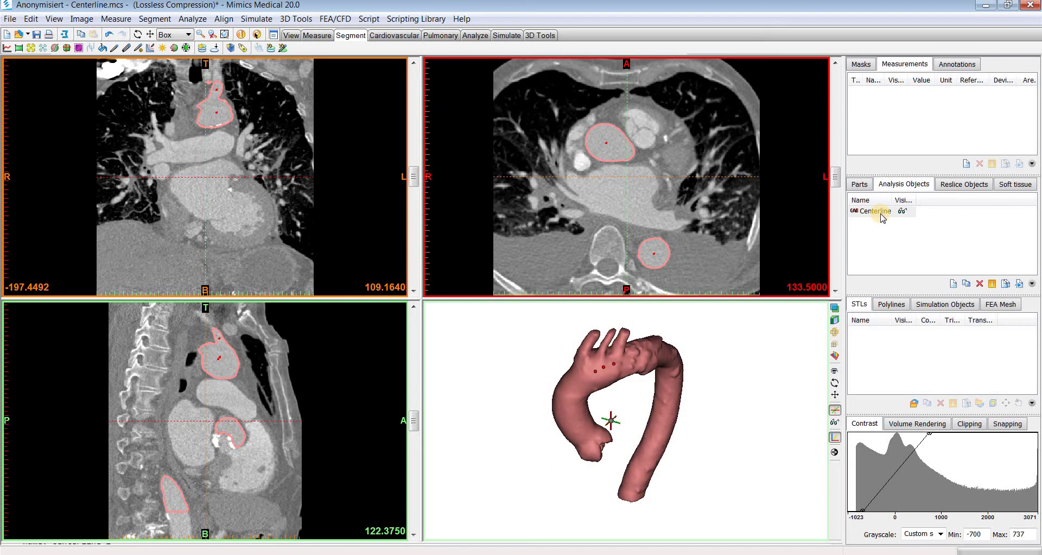
{"action": "left_click", "coordinate": [835, 308]}
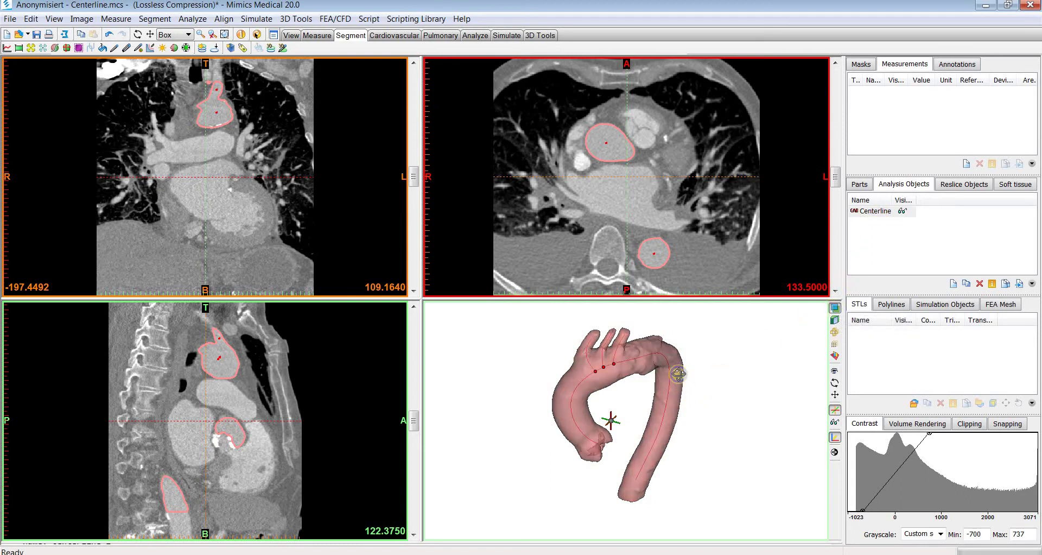
{"action": "right_click_drag", "start_coordinate": [679, 374], "coordinate": [598, 400]}
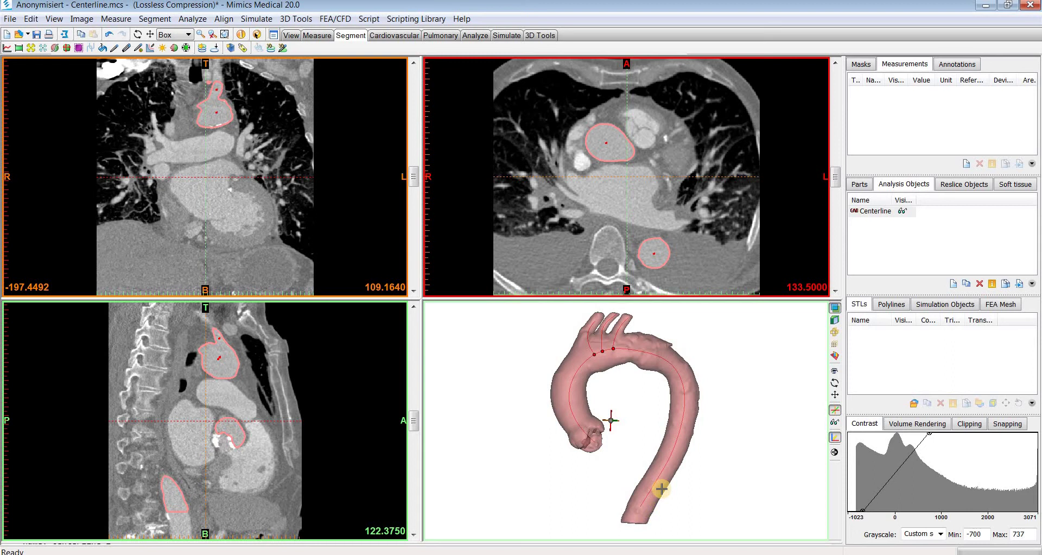
{"action": "right_click", "coordinate": [873, 213]}
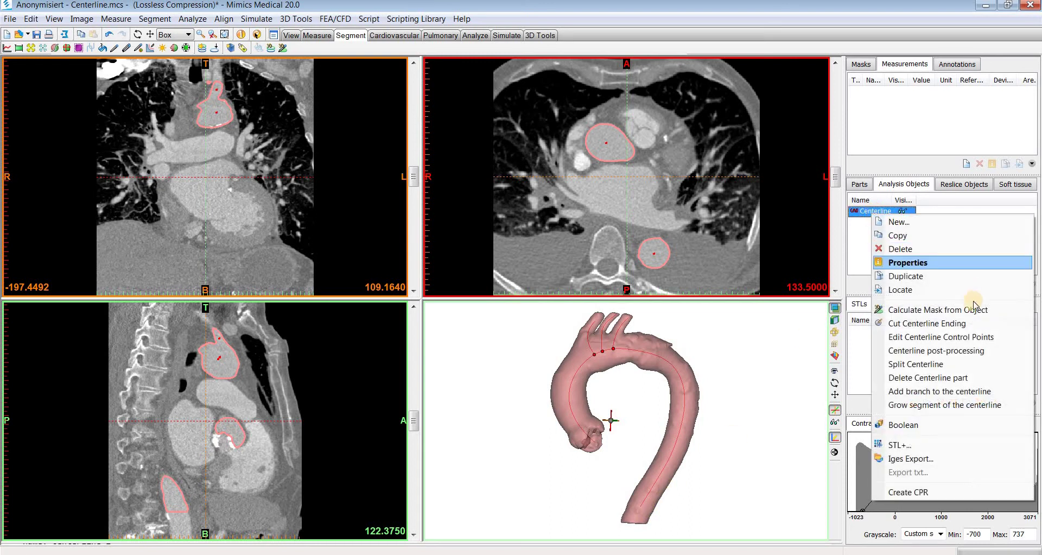
{"action": "left_click", "coordinate": [936, 337]}
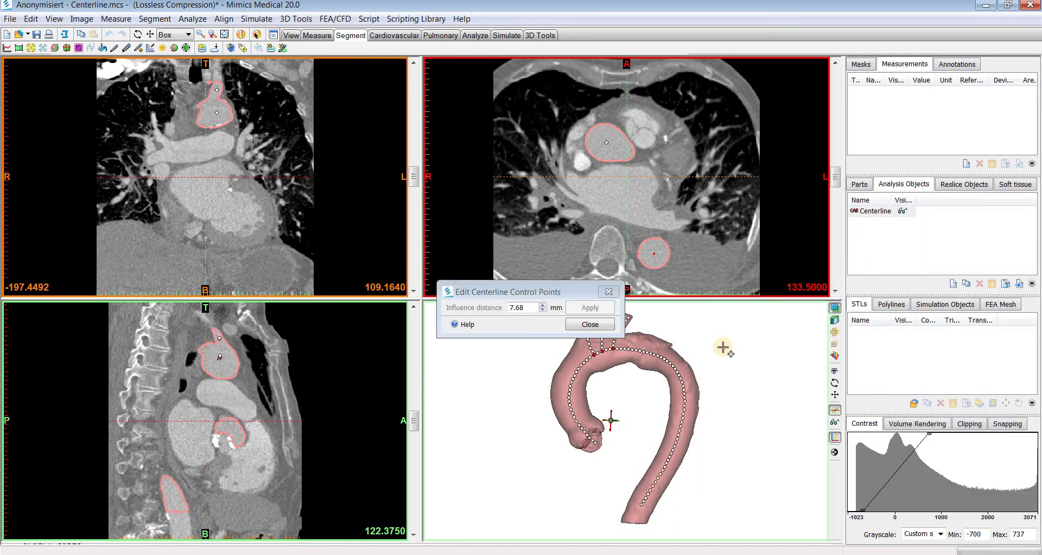
{"action": "scroll", "coordinate": [664, 371], "scroll_direction": "up", "scroll_amount": 6}
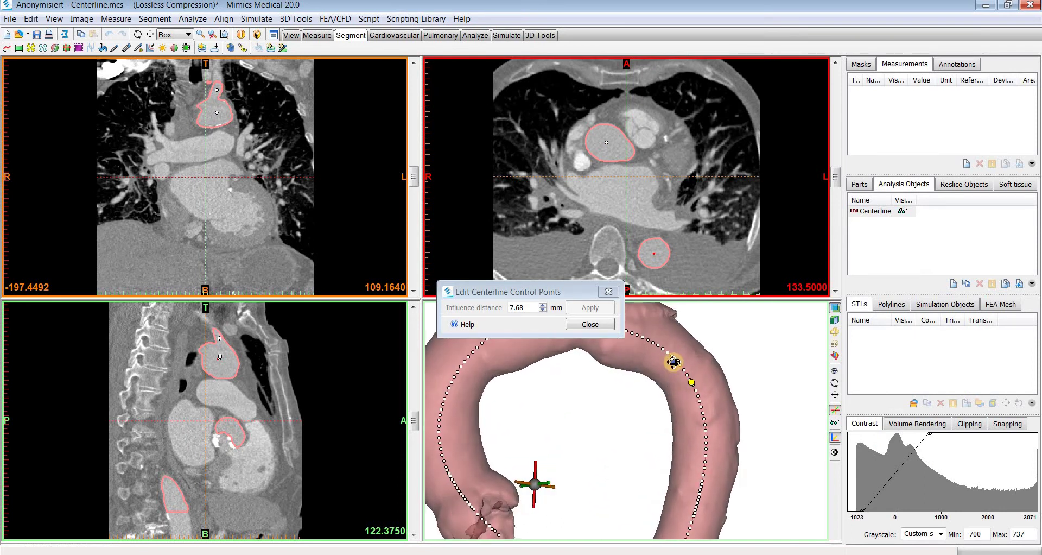
{"action": "scroll", "coordinate": [681, 362], "scroll_direction": "down", "scroll_amount": 3}
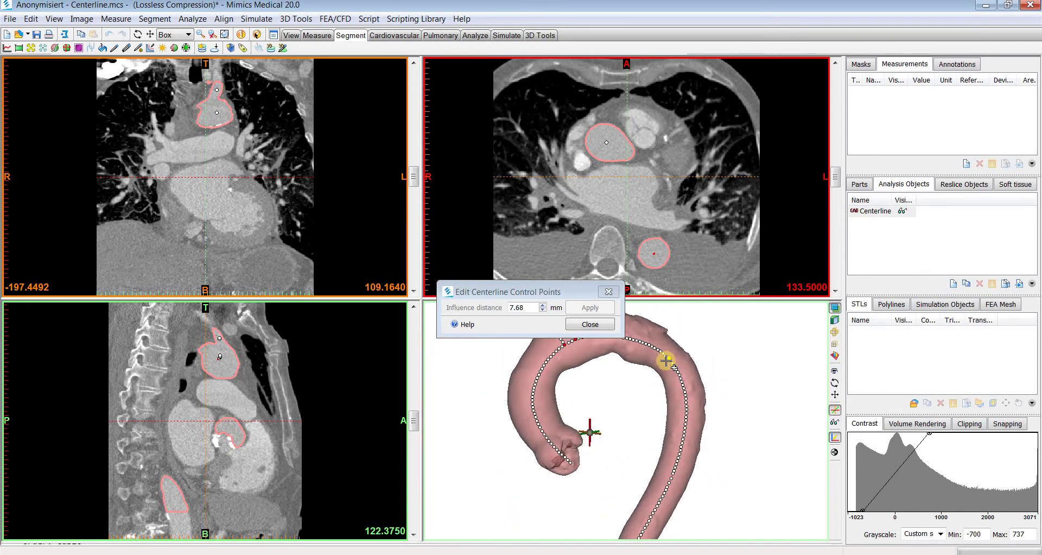
{"action": "left_click", "coordinate": [666, 361]}
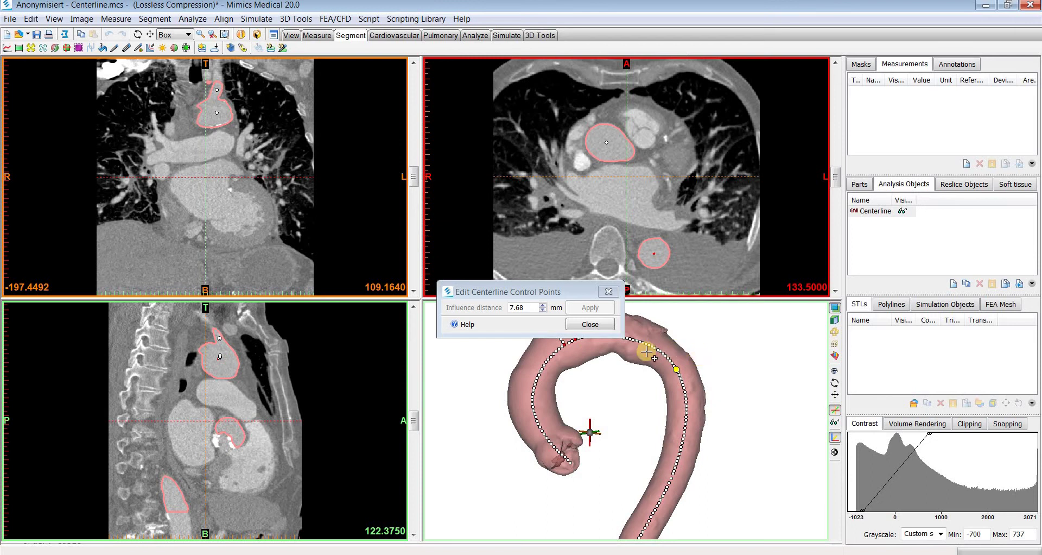
{"action": "left_click", "coordinate": [590, 324]}
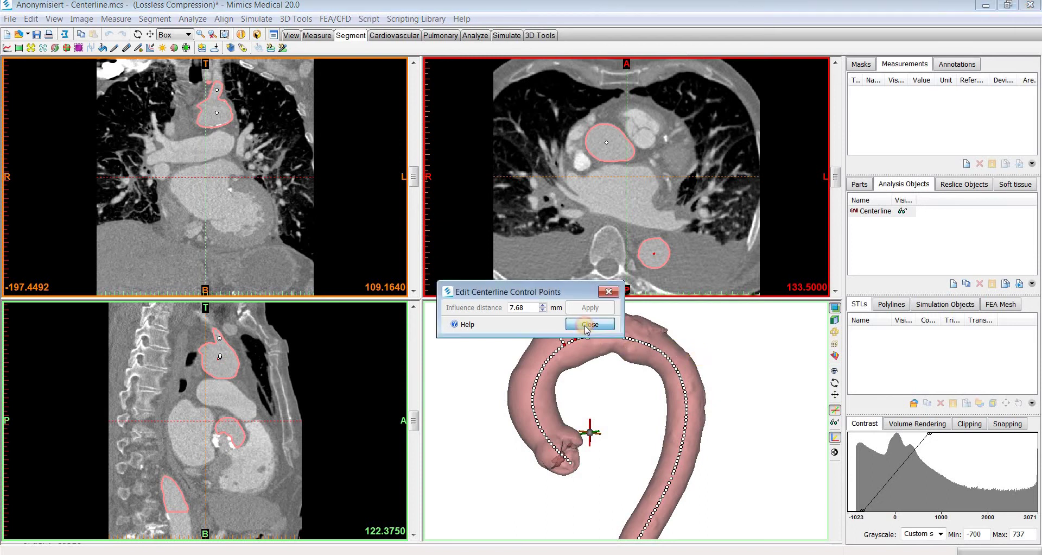
Step: Post-process the Centerline with short branches filtered at 36.645 mm and additional smoothing off
{"action": "right_click", "coordinate": [879, 211]}
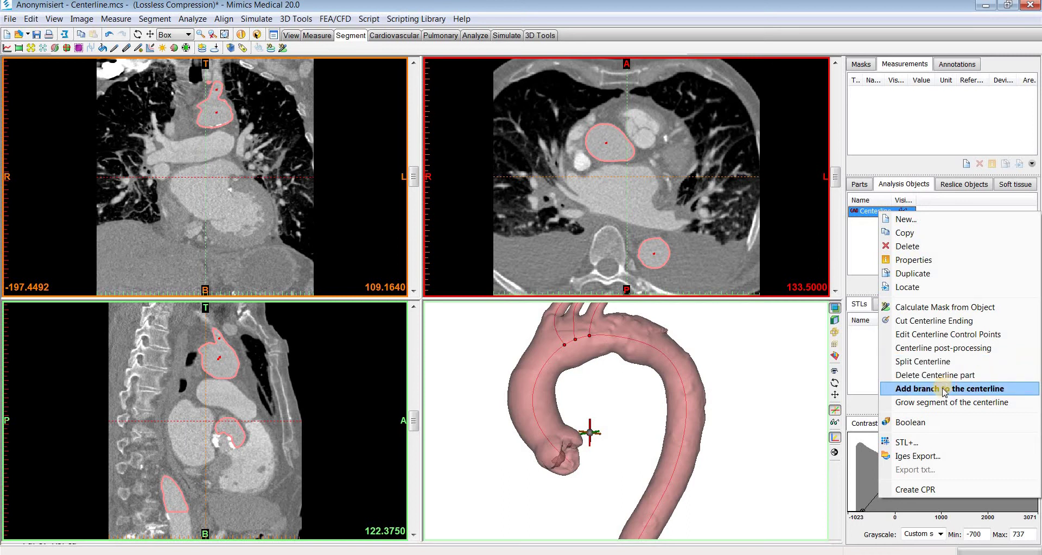
{"action": "left_click", "coordinate": [928, 354]}
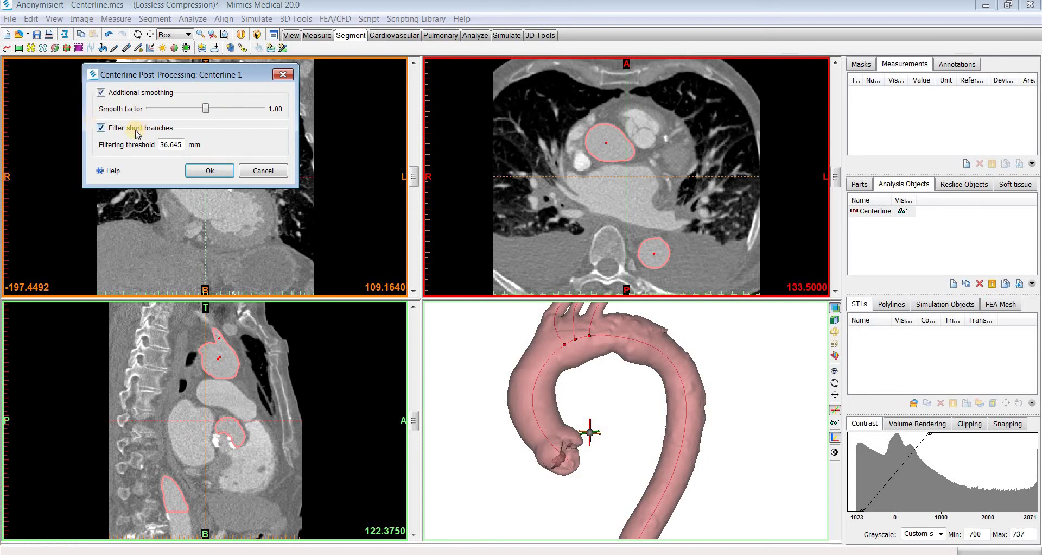
{"action": "left_click", "coordinate": [101, 93]}
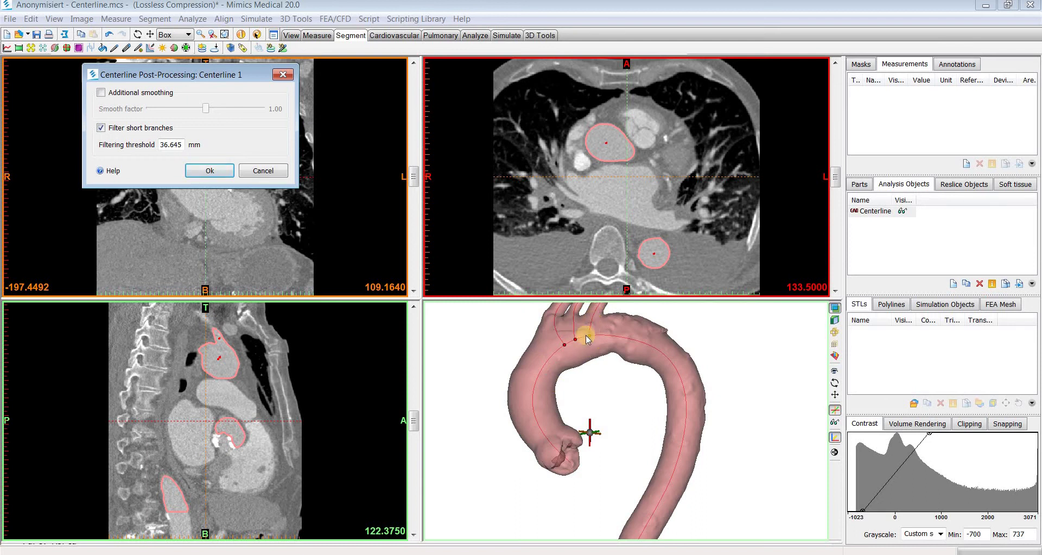
{"action": "left_click", "coordinate": [210, 169]}
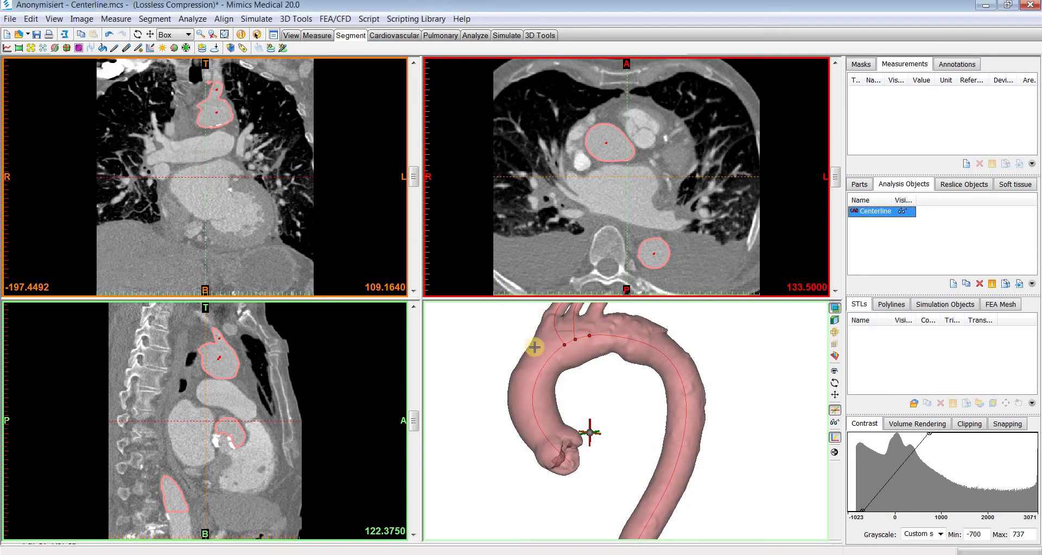
Step: Rotate the aorta to inspect the centerline at the arch and select the Centerline object
{"action": "middle_click_drag", "start_coordinate": [537, 344], "coordinate": [559, 410]}
{"action": "right_click_drag", "start_coordinate": [559, 411], "coordinate": [536, 416]}
{"action": "left_click", "coordinate": [543, 412]}
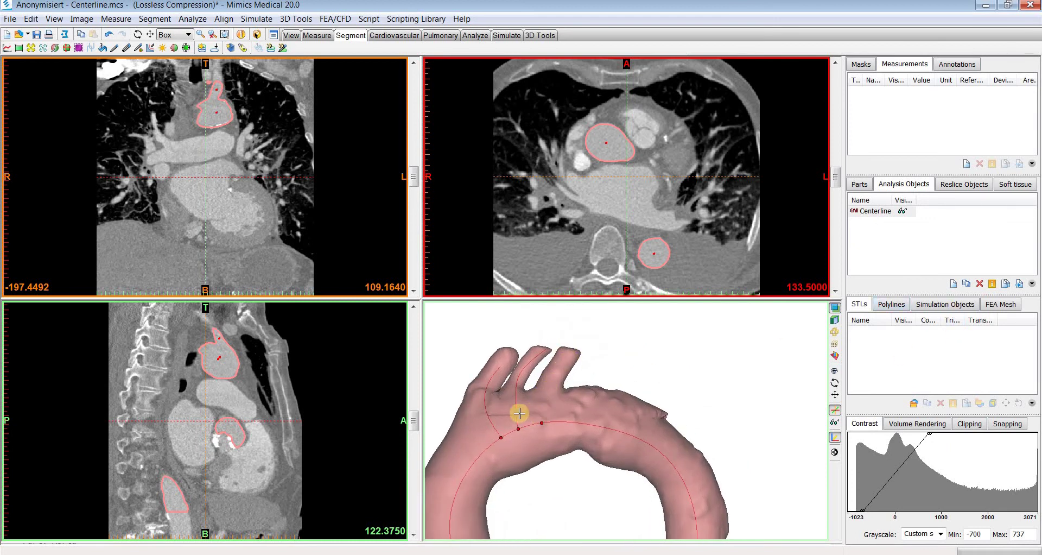
{"action": "right_click_drag", "start_coordinate": [538, 415], "coordinate": [597, 421]}
{"action": "left_click", "coordinate": [867, 217]}
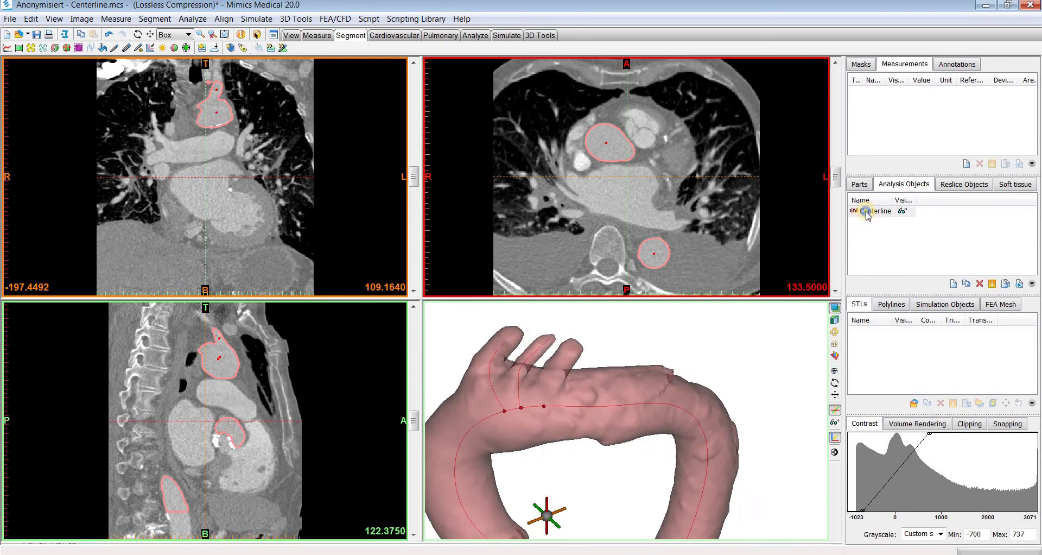
Step: Add a branch from an arch side vessel to the main Centerline
{"action": "right_click", "coordinate": [866, 212]}
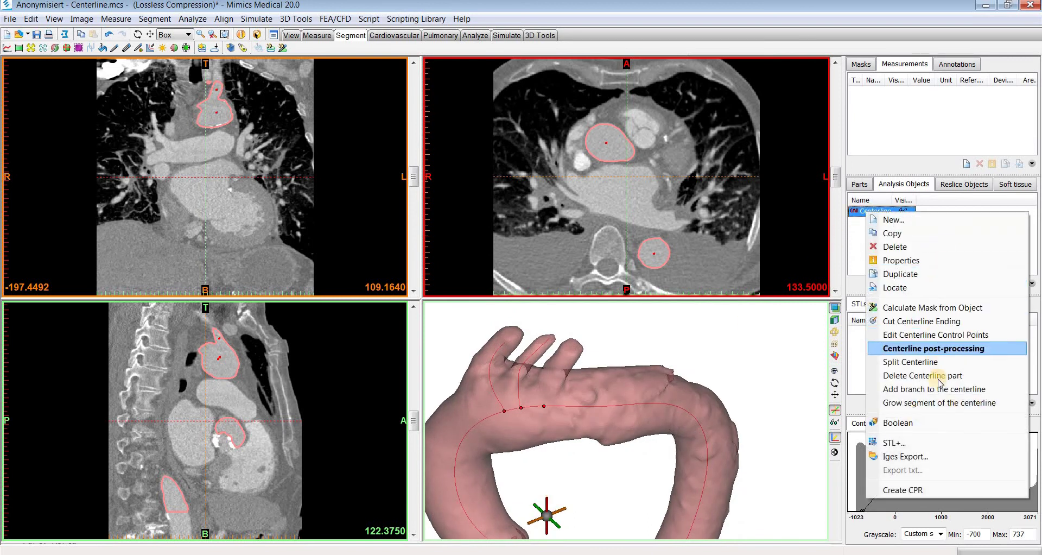
{"action": "left_click", "coordinate": [905, 389]}
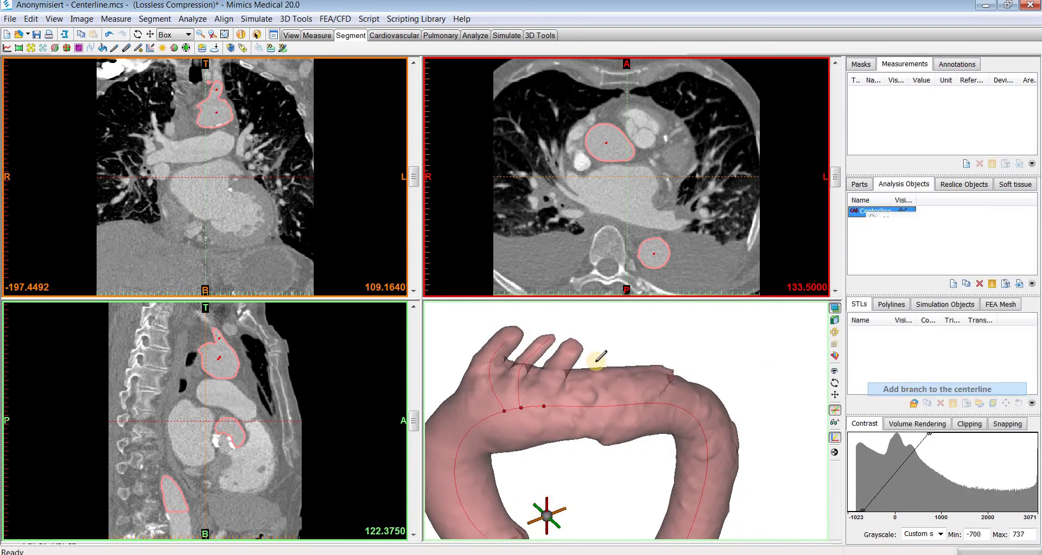
{"action": "scroll", "coordinate": [576, 343], "scroll_direction": "up", "scroll_amount": 5}
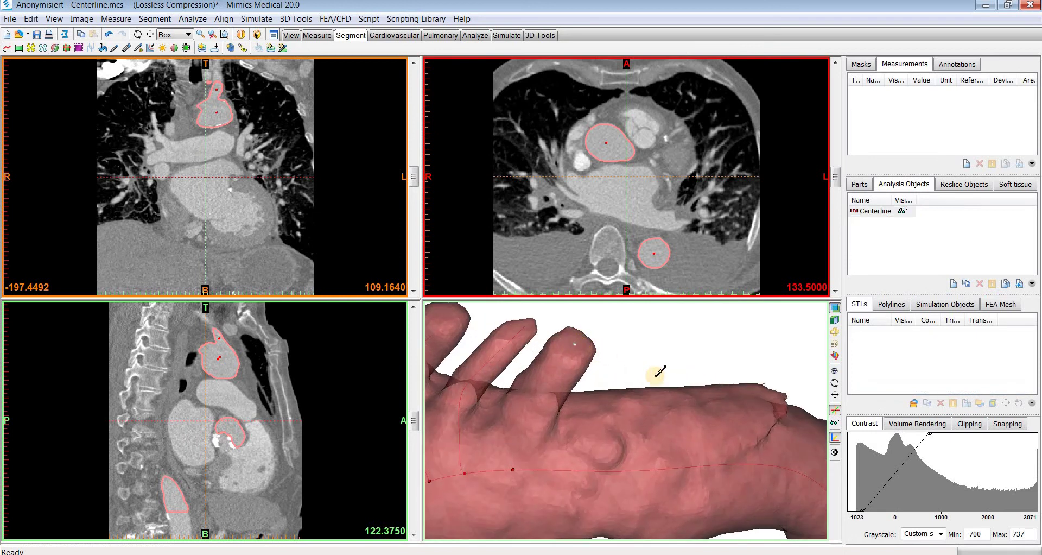
{"action": "left_click", "coordinate": [578, 342]}
{"action": "scroll", "coordinate": [592, 375], "scroll_direction": "down", "scroll_amount": 6}
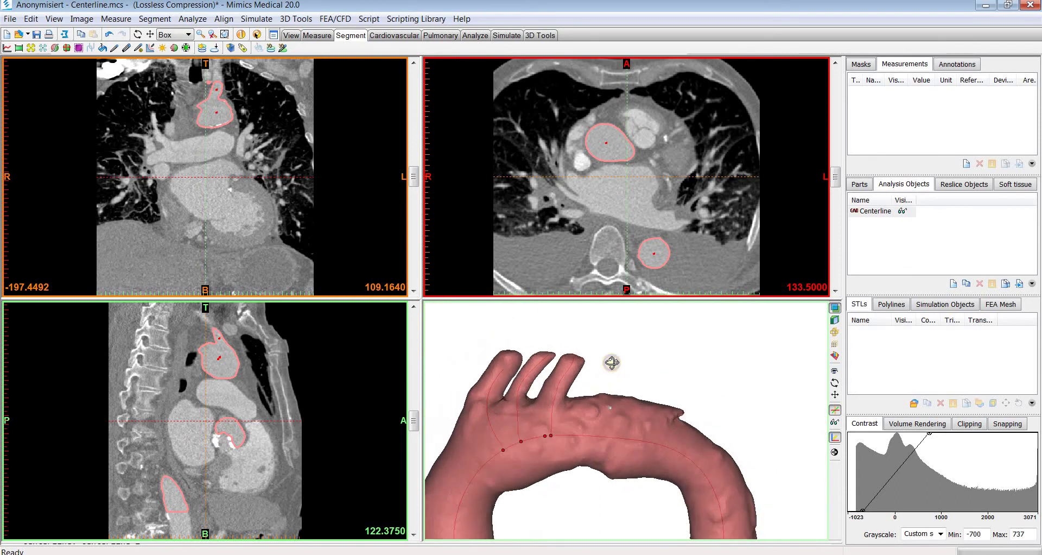
{"action": "right_click_drag", "start_coordinate": [665, 323], "coordinate": [742, 372]}
Step: Grow the Centerline down the descending aorta to its cut distal end
{"action": "right_click", "coordinate": [881, 216]}
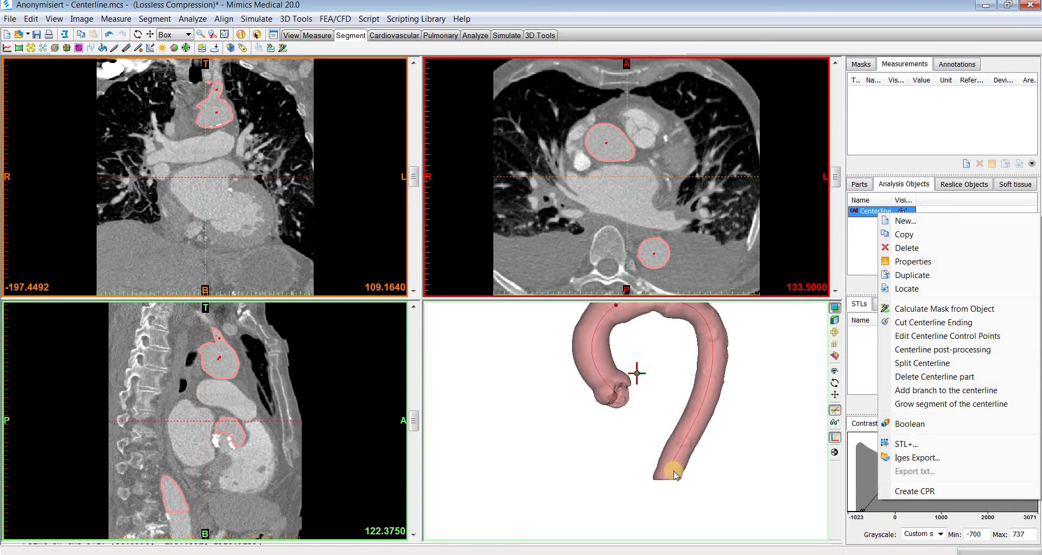
{"action": "left_click", "coordinate": [928, 404]}
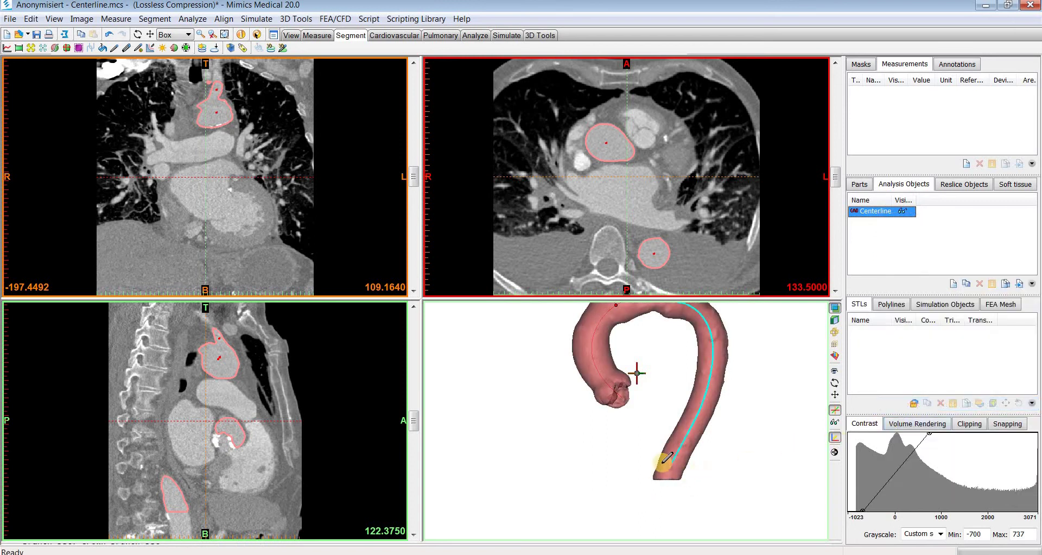
{"action": "middle_click_drag", "start_coordinate": [642, 414], "coordinate": [651, 452]}
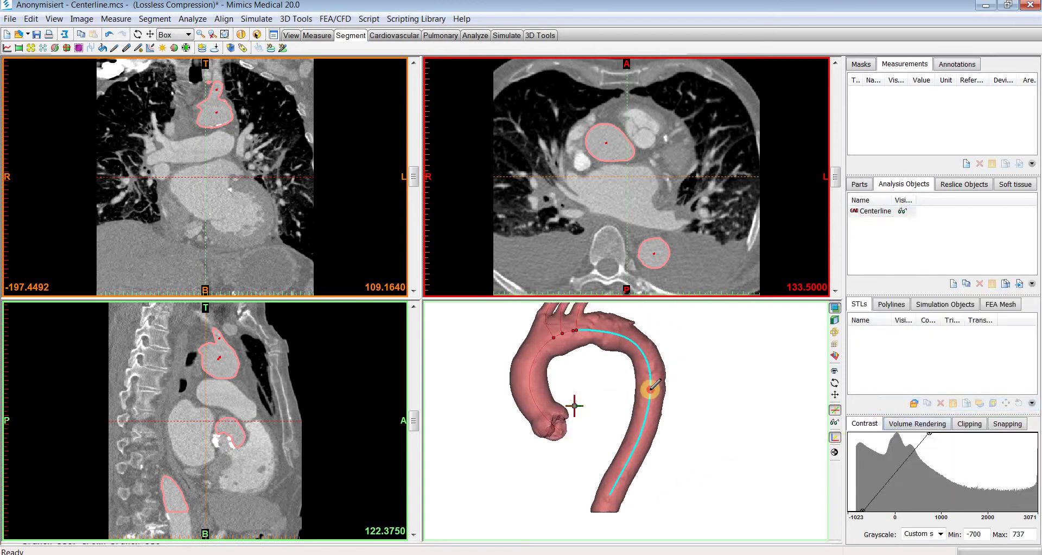
{"action": "scroll", "coordinate": [610, 501], "scroll_direction": "up", "scroll_amount": 3}
{"action": "right_click_drag", "start_coordinate": [613, 499], "coordinate": [616, 458]}
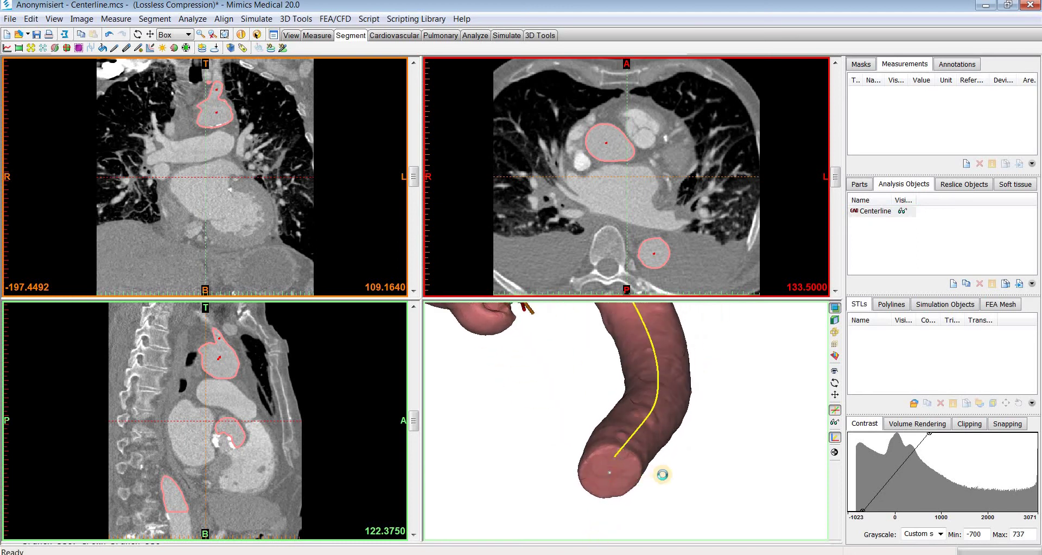
{"action": "mouse_move", "coordinate": [667, 391]}
{"action": "right_mouse_down"}
{"action": "mouse_move", "coordinate": [649, 400]}
{"action": "mouse_move", "coordinate": [673, 418]}
{"action": "mouse_move", "coordinate": [665, 395]}
{"action": "right_mouse_up"}
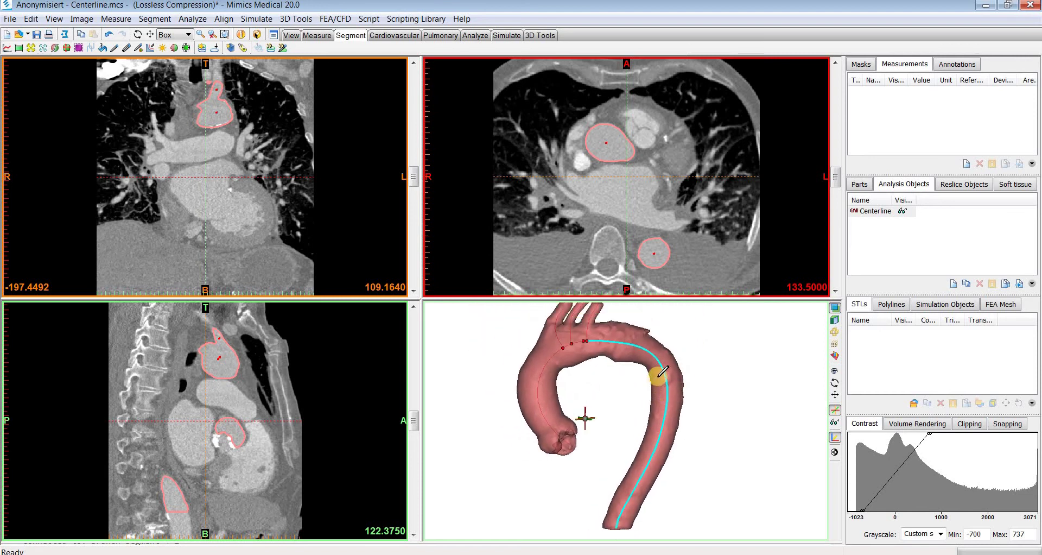
{"action": "left_click", "coordinate": [769, 340]}
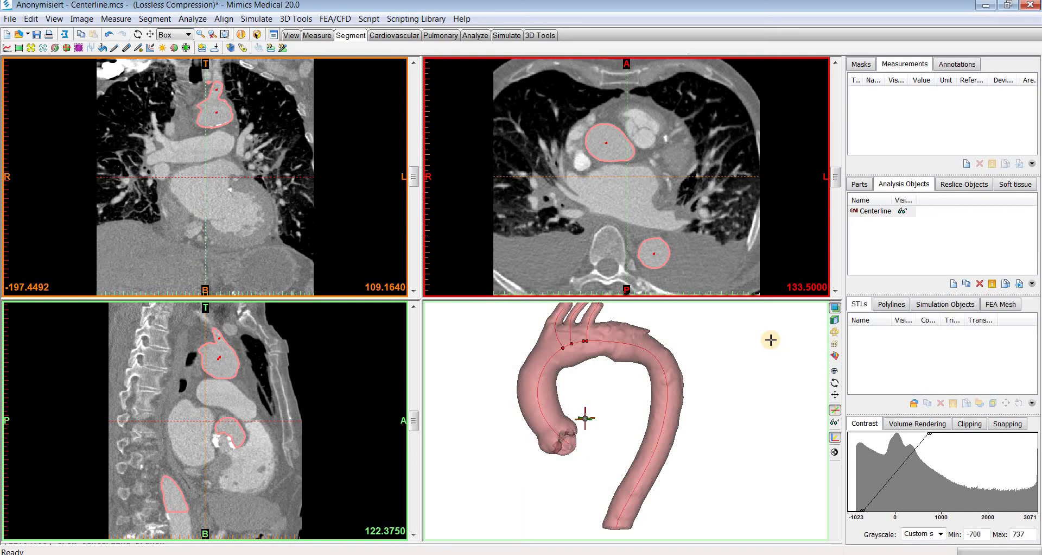
{"action": "left_click", "coordinate": [875, 210]}
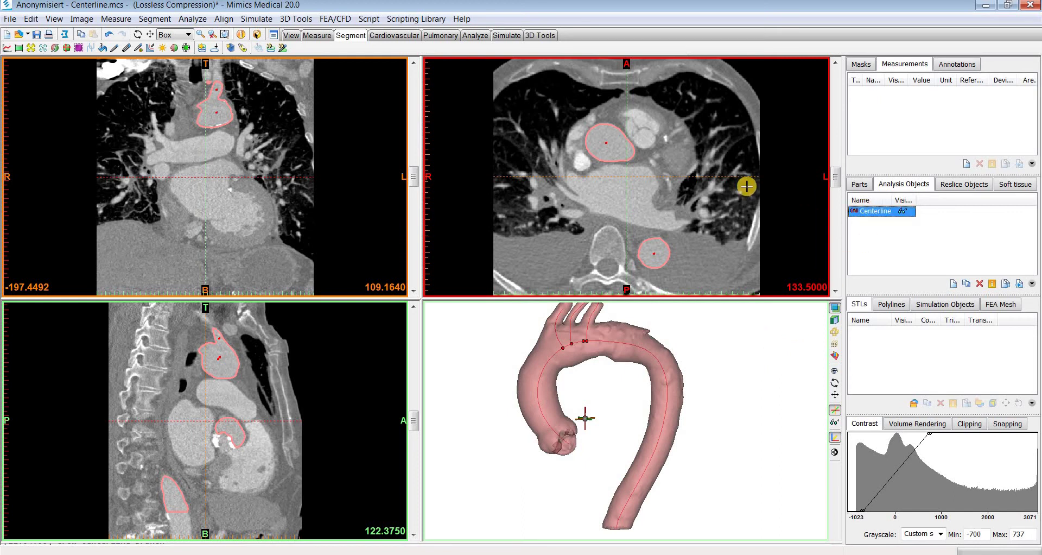
Step: Place a Best Fit Diameter measurement of 29.78 mm on the centerline at the top of the arch
{"action": "left_click", "coordinate": [115, 19]}
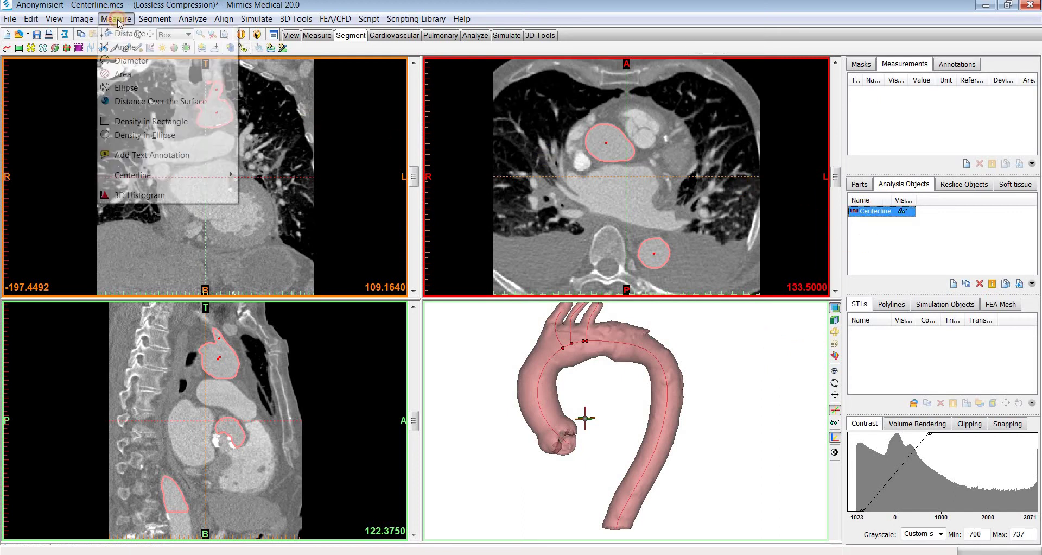
{"action": "mouse_move", "coordinate": [194, 179]}
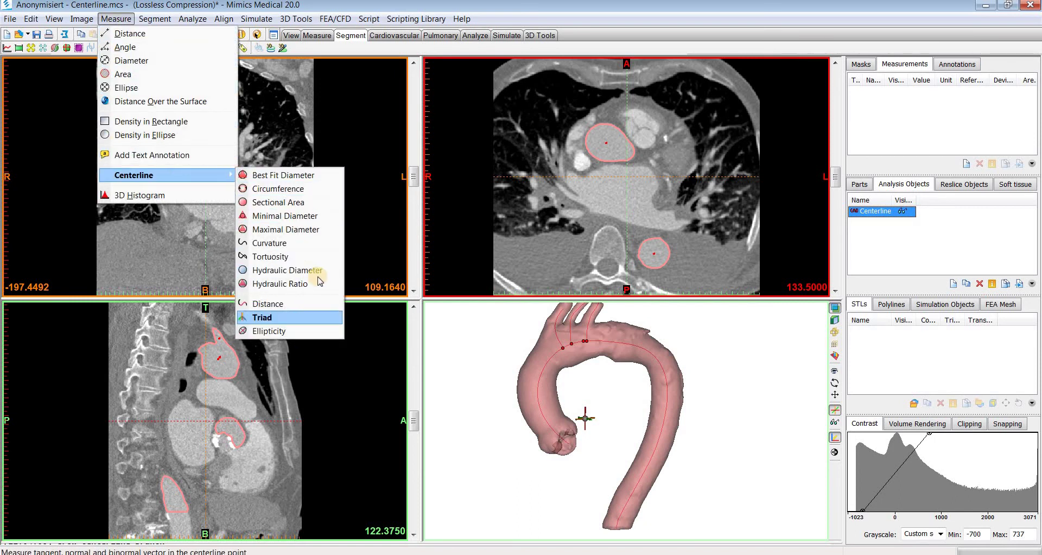
{"action": "left_click", "coordinate": [313, 175]}
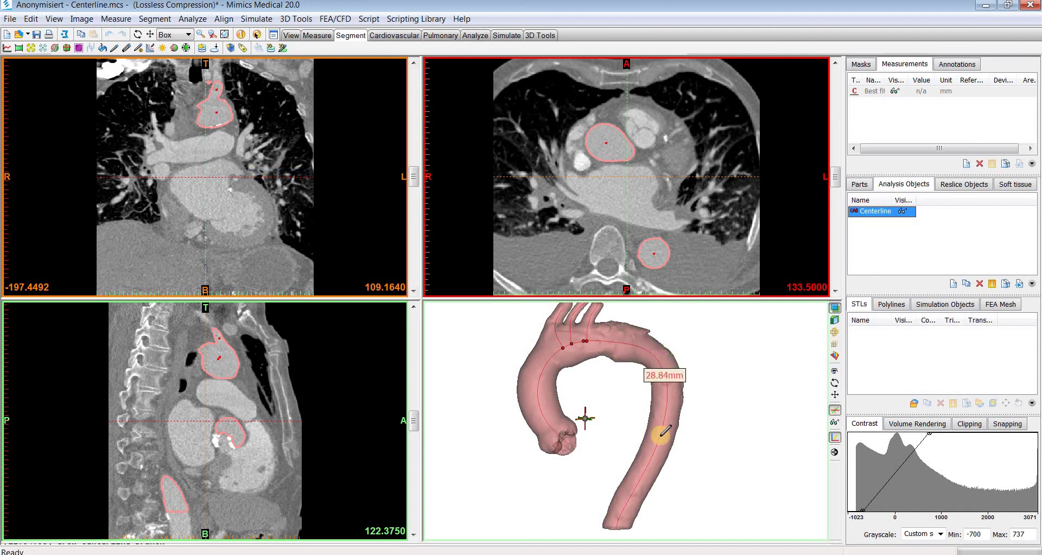
{"action": "left_click", "coordinate": [631, 484]}
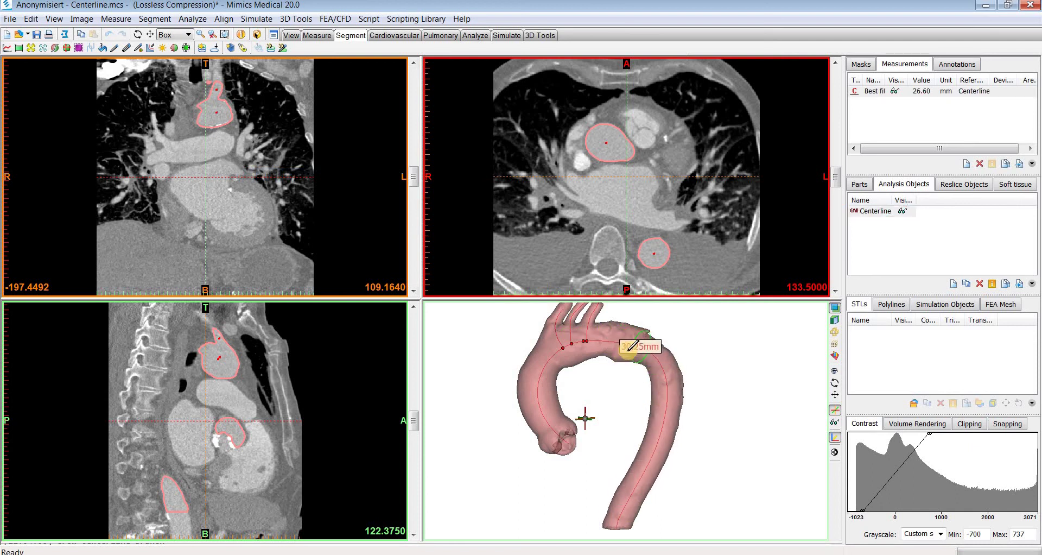
{"action": "scroll", "coordinate": [607, 339], "scroll_direction": "up", "scroll_amount": 3}
{"action": "left_click", "coordinate": [595, 342]}
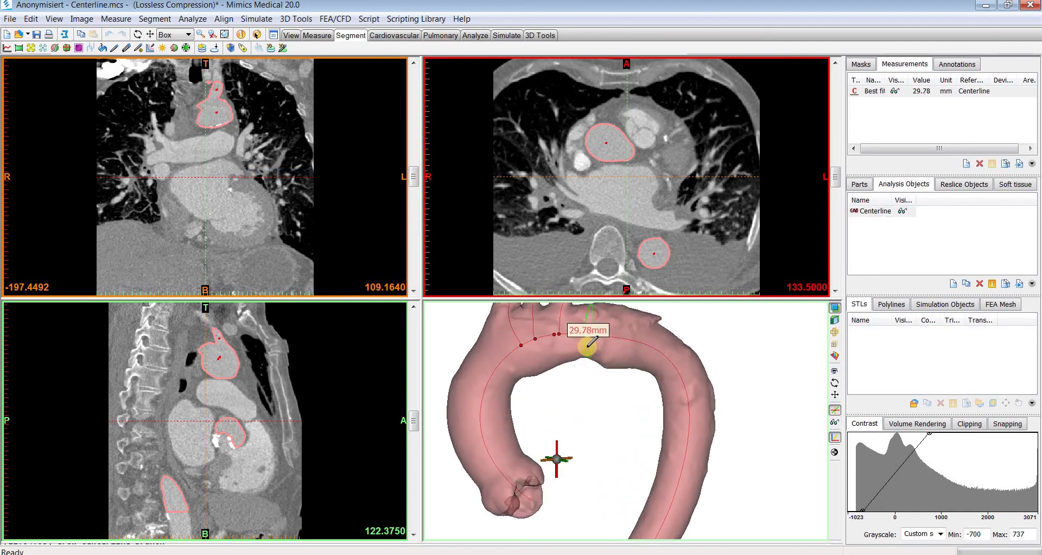
{"action": "right_click_drag", "start_coordinate": [607, 421], "coordinate": [633, 390]}
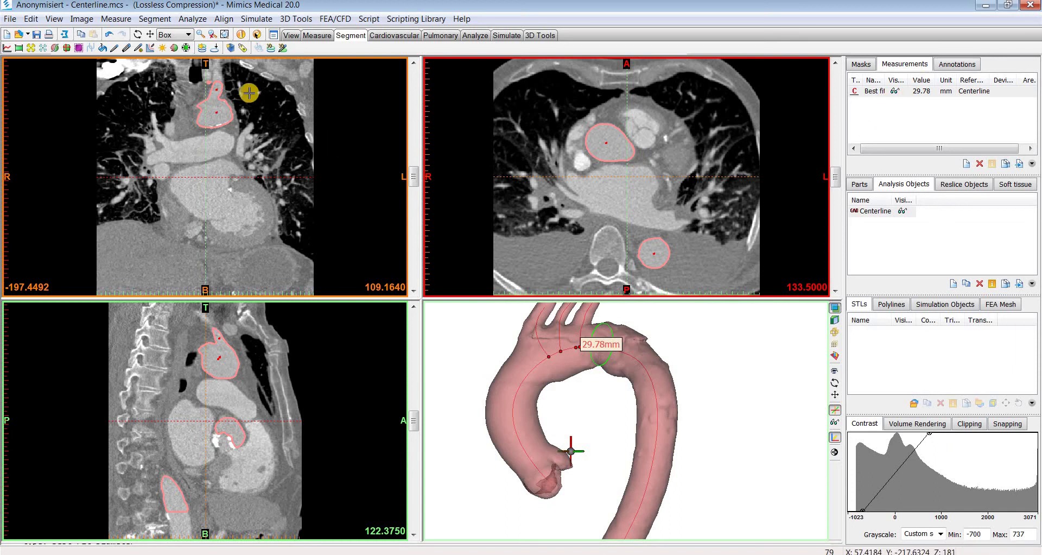
Step: Add a 907.71 mm^2 sectional area measurement beside the diameter on the centerline
{"action": "left_click", "coordinate": [116, 19]}
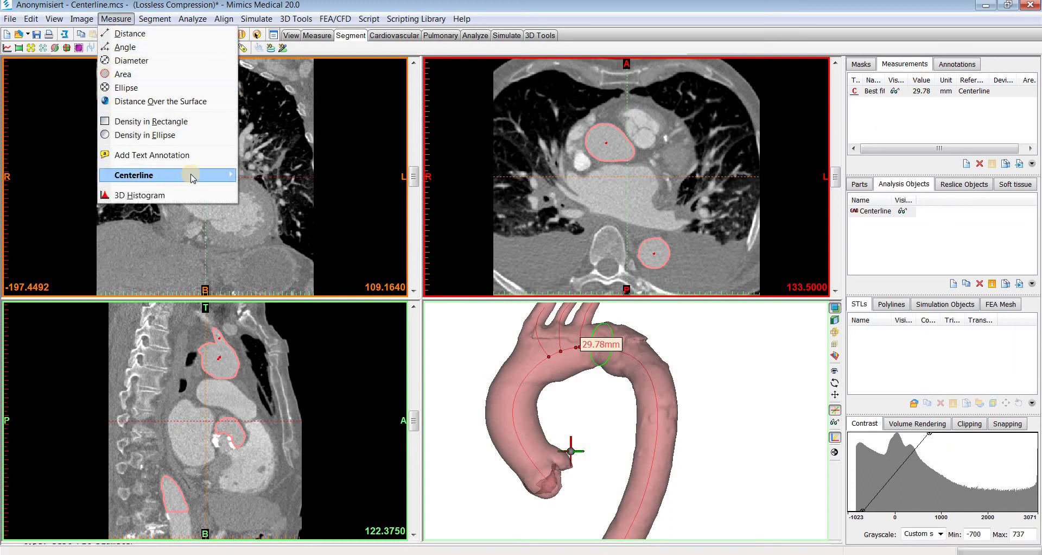
{"action": "left_click", "coordinate": [313, 202]}
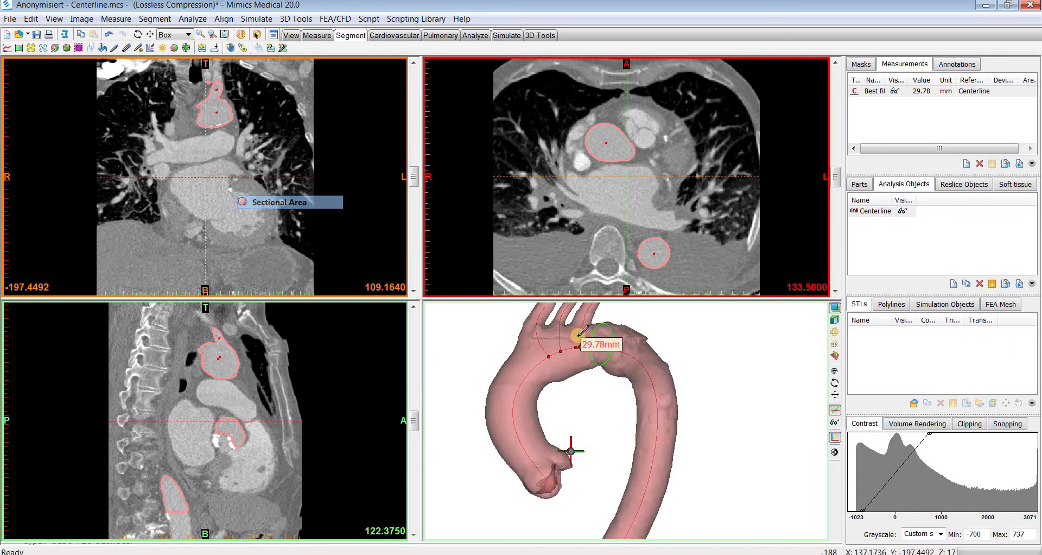
{"action": "left_click", "coordinate": [640, 359]}
{"action": "scroll", "coordinate": [631, 364], "scroll_direction": "up", "scroll_amount": 3}
{"action": "left_click_drag", "start_coordinate": [630, 350], "coordinate": [615, 342]}
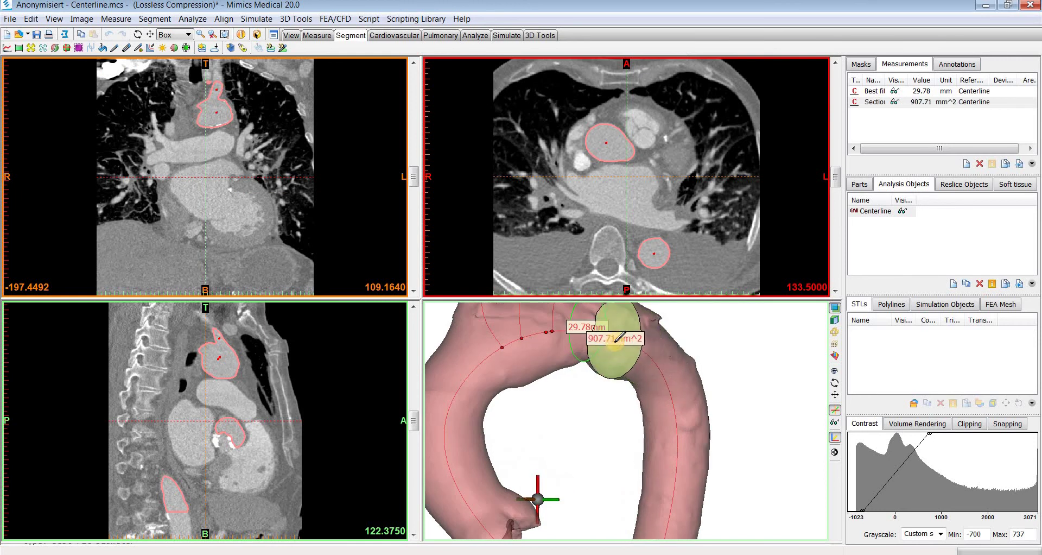
Step: Measure a tortuosity of 0.26 between two points on the arch centerline
{"action": "left_click", "coordinate": [116, 18]}
{"action": "mouse_move", "coordinate": [157, 185]}
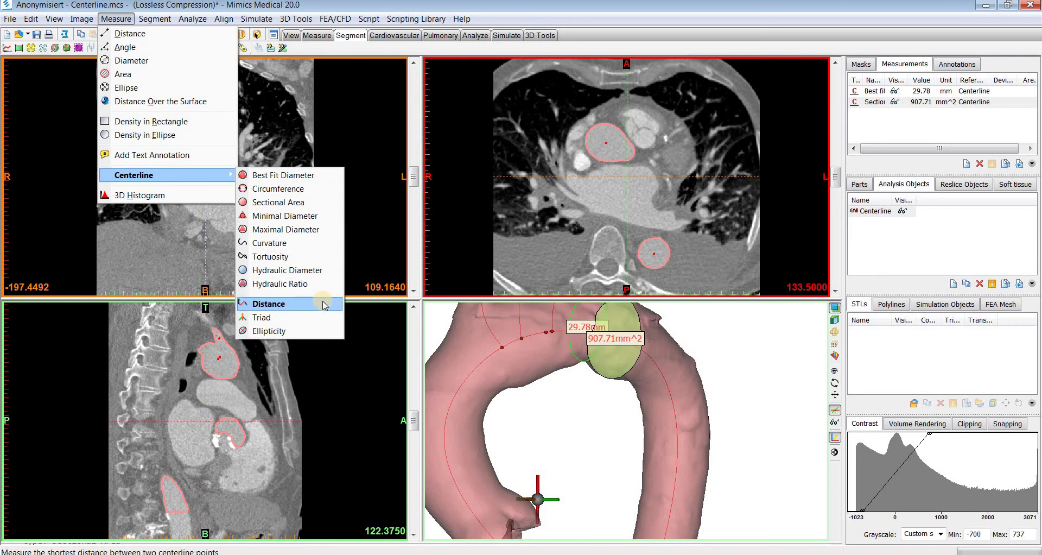
{"action": "left_click", "coordinate": [293, 260]}
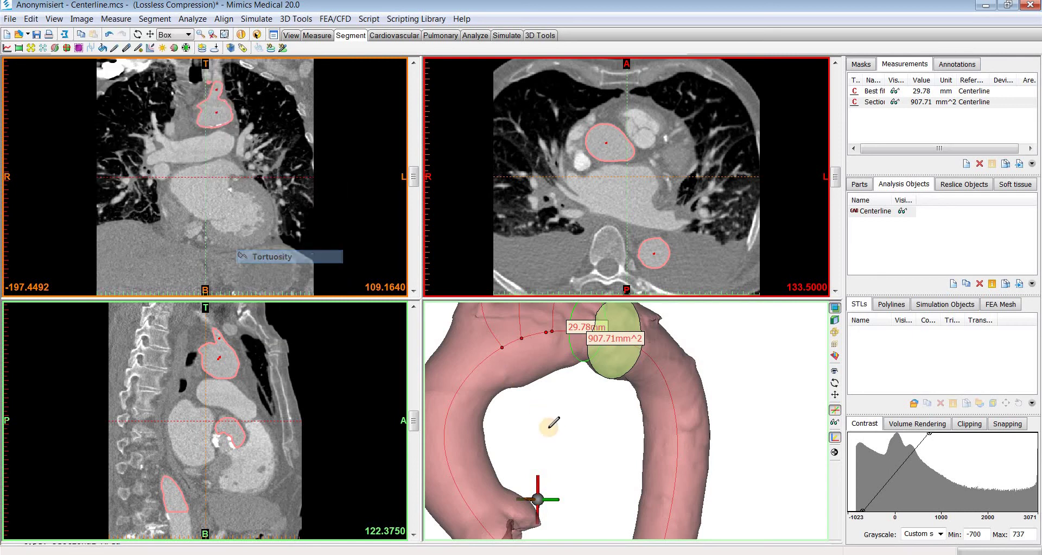
{"action": "left_click", "coordinate": [490, 414]}
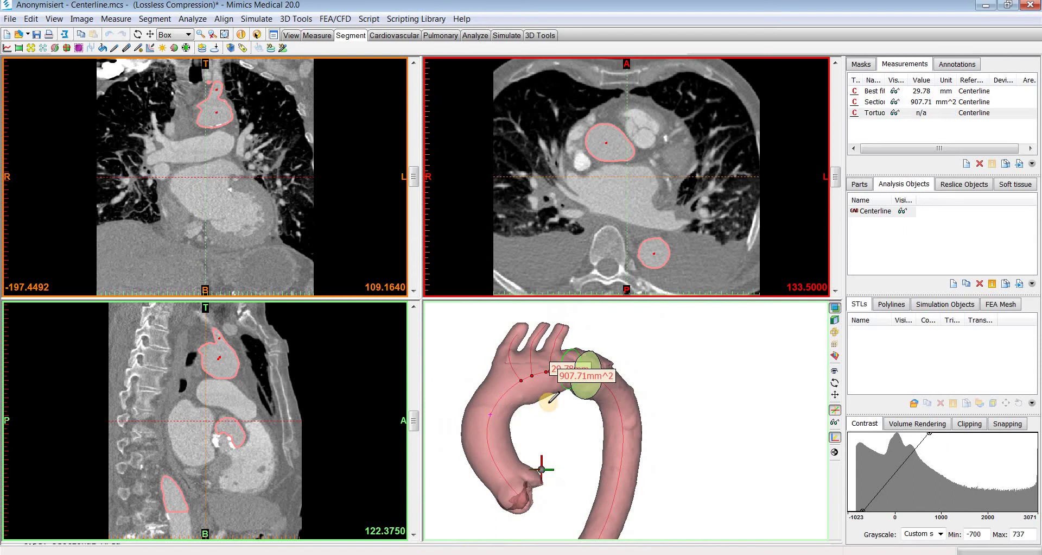
{"action": "left_click", "coordinate": [636, 430]}
{"action": "left_click_drag", "start_coordinate": [640, 427], "coordinate": [624, 433]}
{"action": "scroll", "coordinate": [624, 432], "scroll_direction": "up", "scroll_amount": 3}
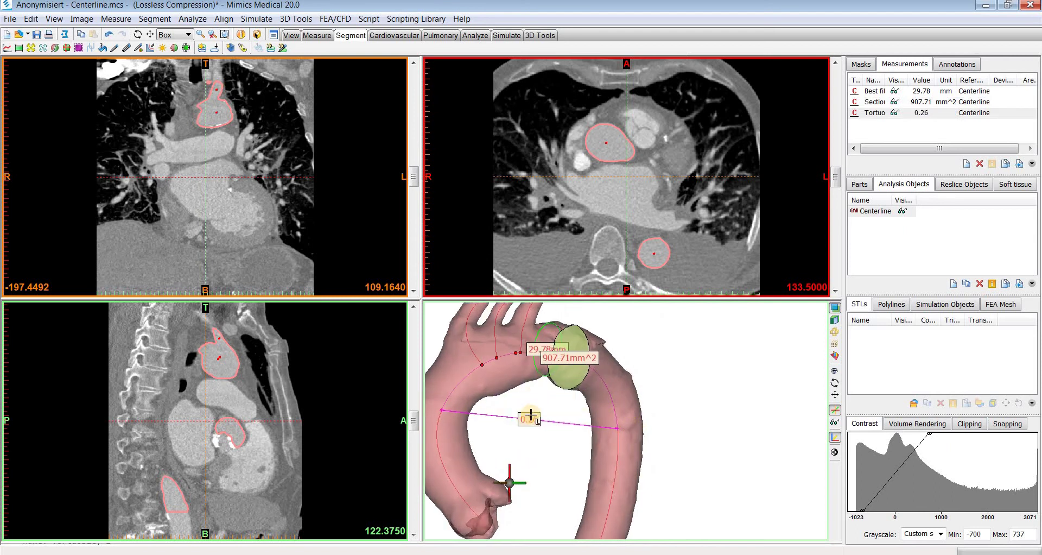
{"action": "scroll", "coordinate": [599, 415], "scroll_direction": "down", "scroll_amount": 2}
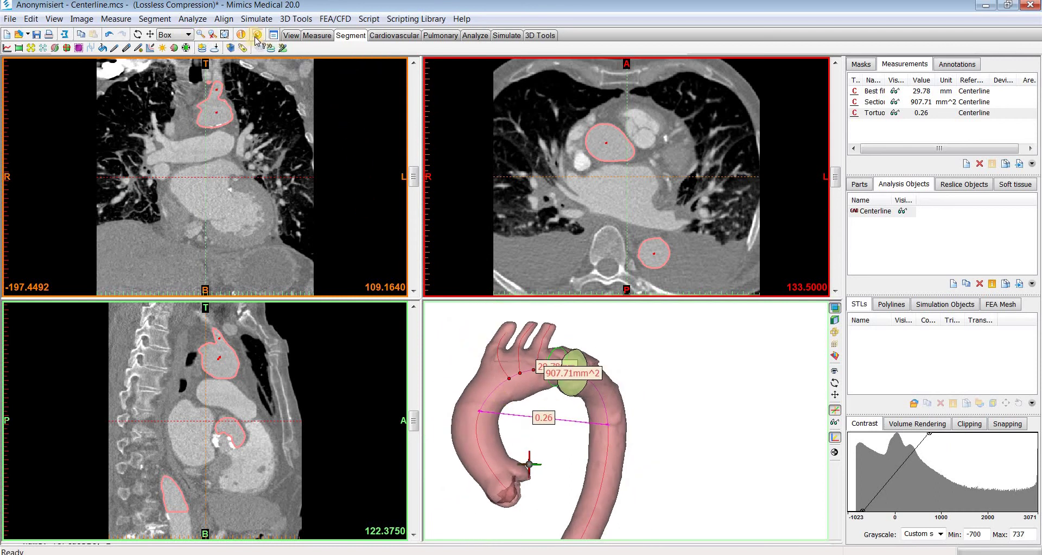
{"action": "left_click", "coordinate": [115, 19]}
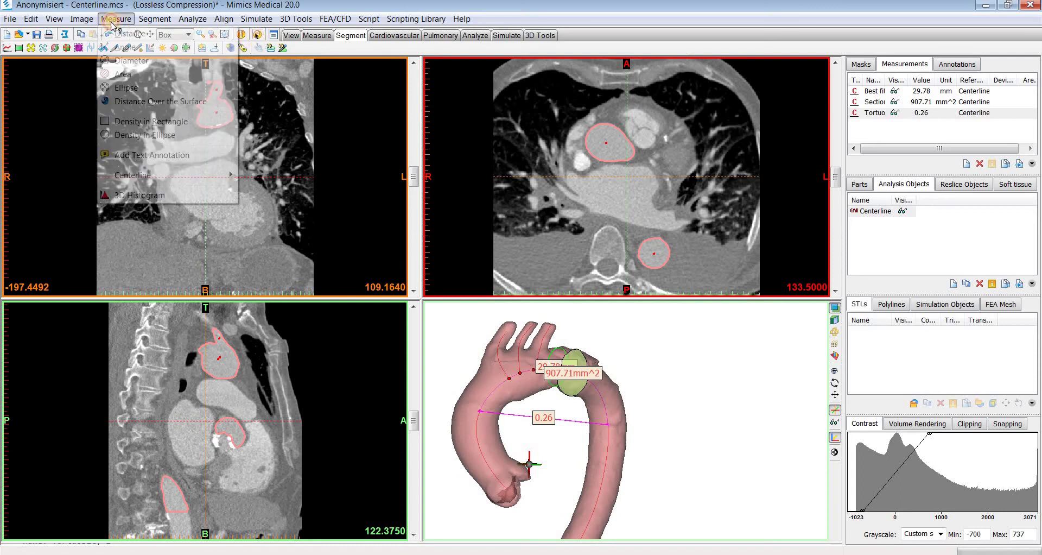
{"action": "left_click", "coordinate": [255, 175]}
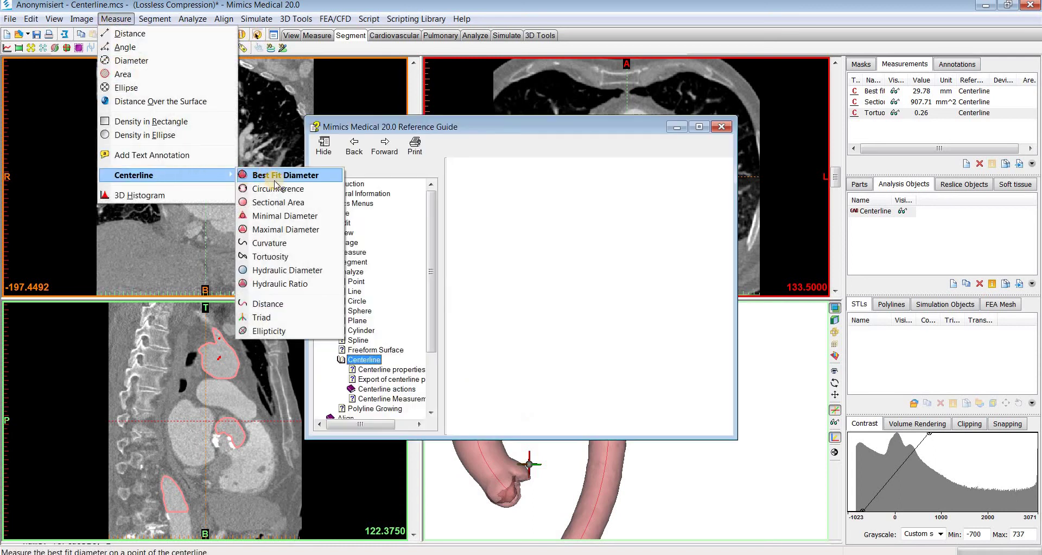
{"action": "left_click", "coordinate": [567, 253]}
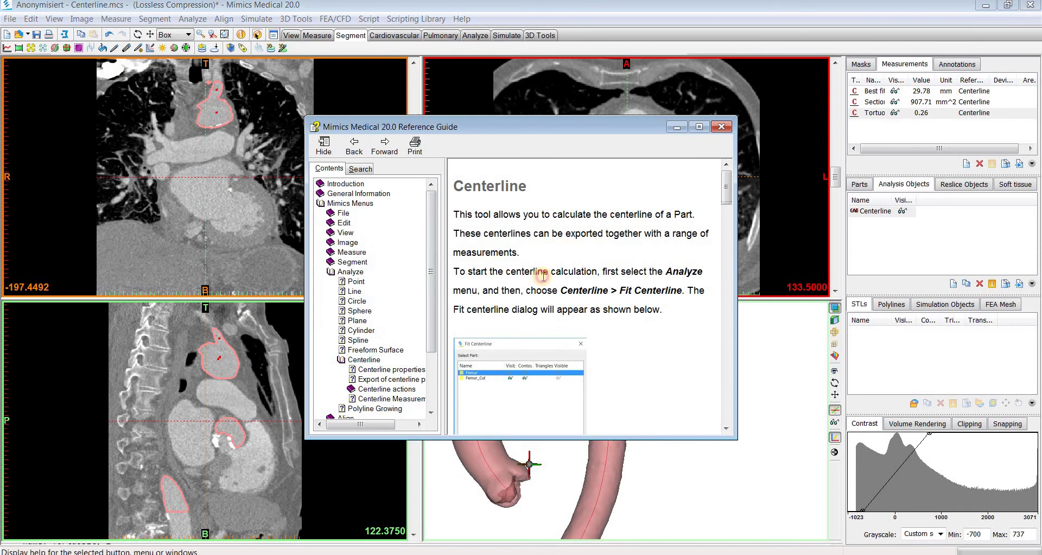
{"action": "left_click", "coordinate": [398, 400]}
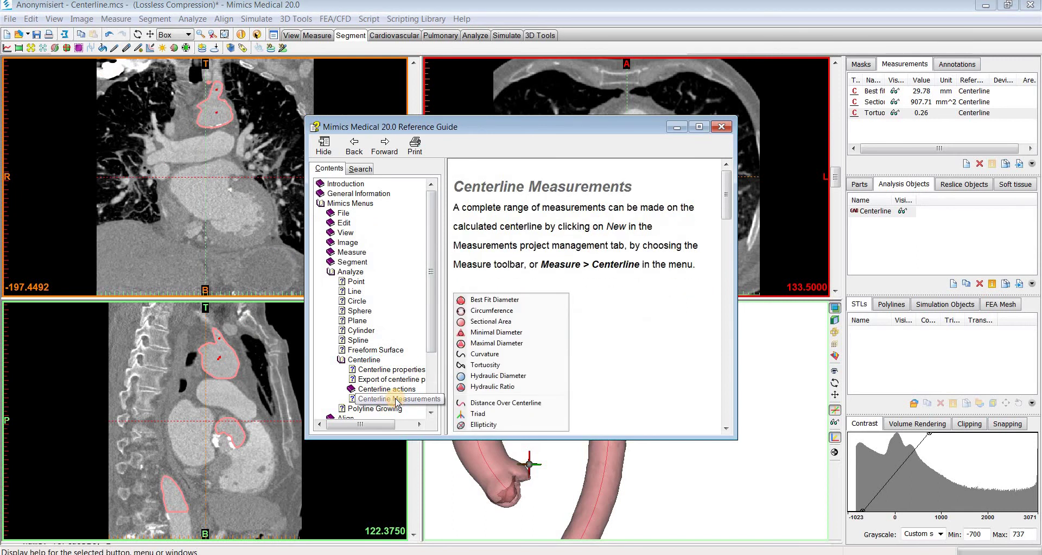
{"action": "left_click", "coordinate": [699, 127]}
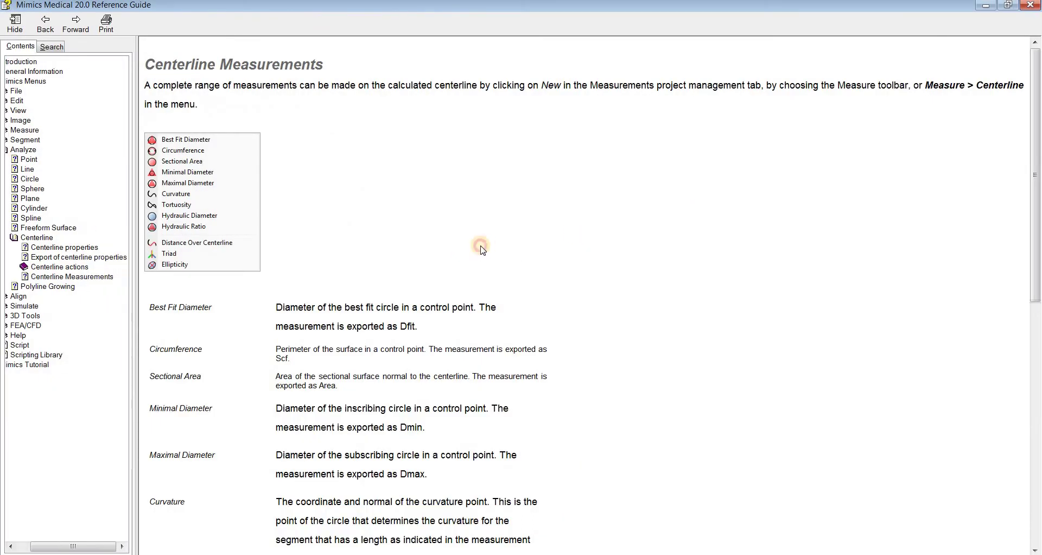
{"action": "scroll", "coordinate": [474, 246], "scroll_direction": "down", "scroll_amount": 10}
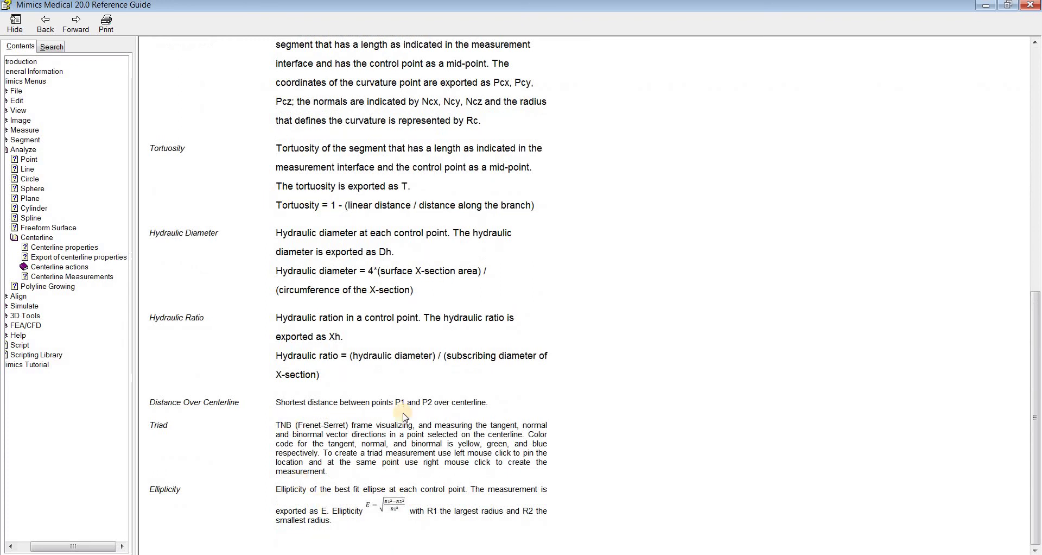
{"action": "scroll", "coordinate": [406, 275], "scroll_direction": "up", "scroll_amount": 8}
{"action": "scroll", "coordinate": [407, 275], "scroll_direction": "up", "scroll_amount": 5}
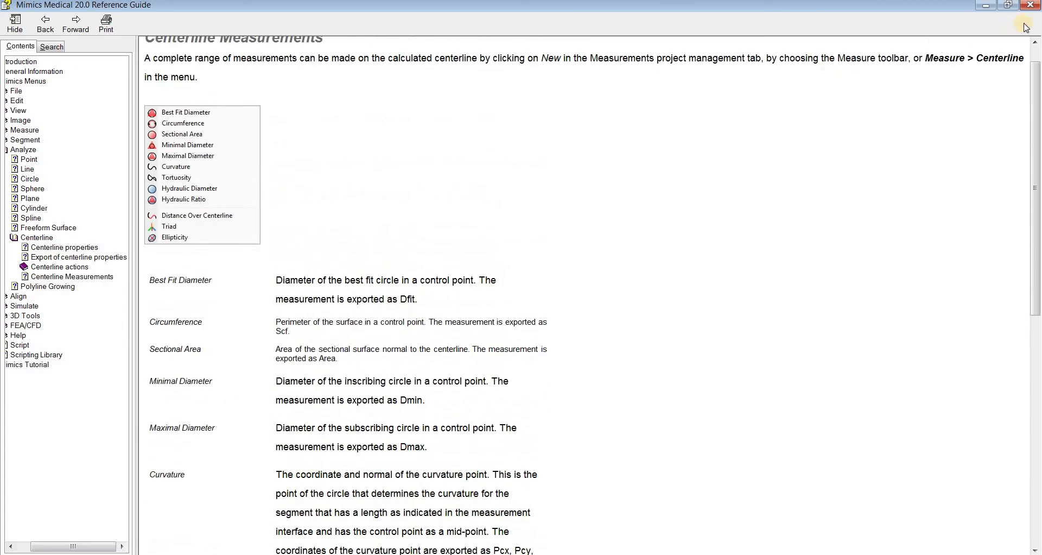
{"action": "left_click", "coordinate": [1029, 7]}
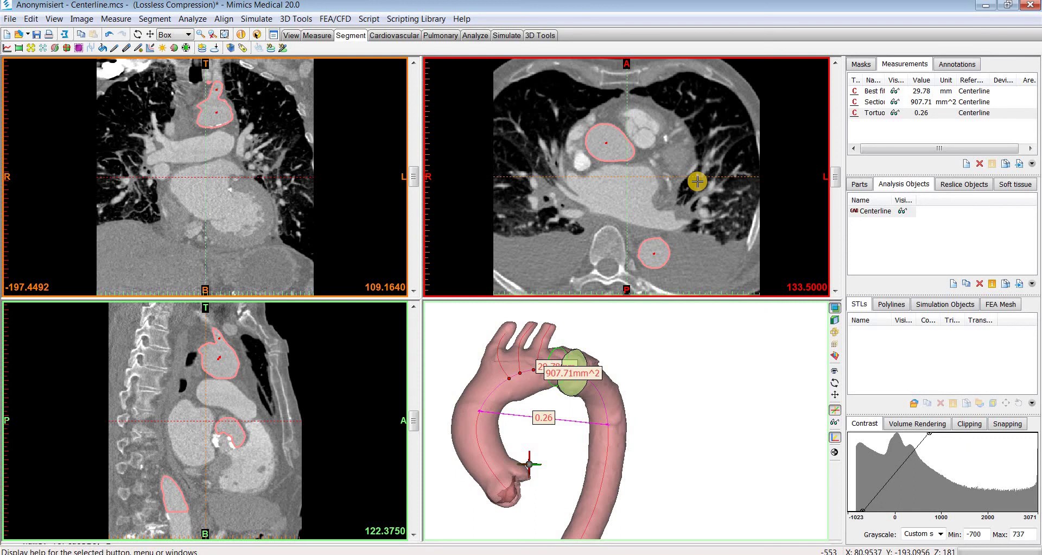
Step: Review each branch set in Centerline 1 properties, then export the Main Branch Set
{"action": "double_click", "coordinate": [866, 212]}
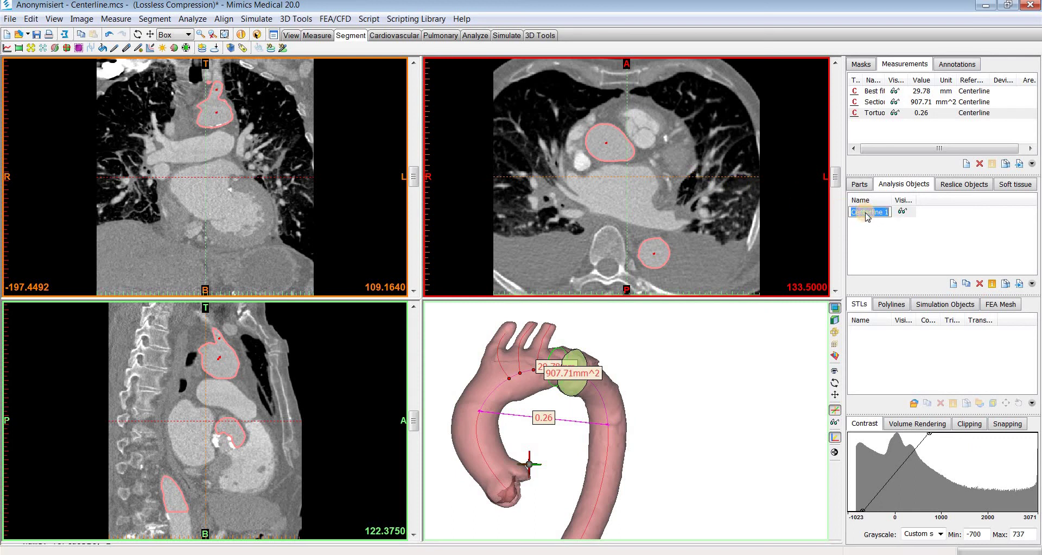
{"action": "left_click", "coordinate": [992, 284]}
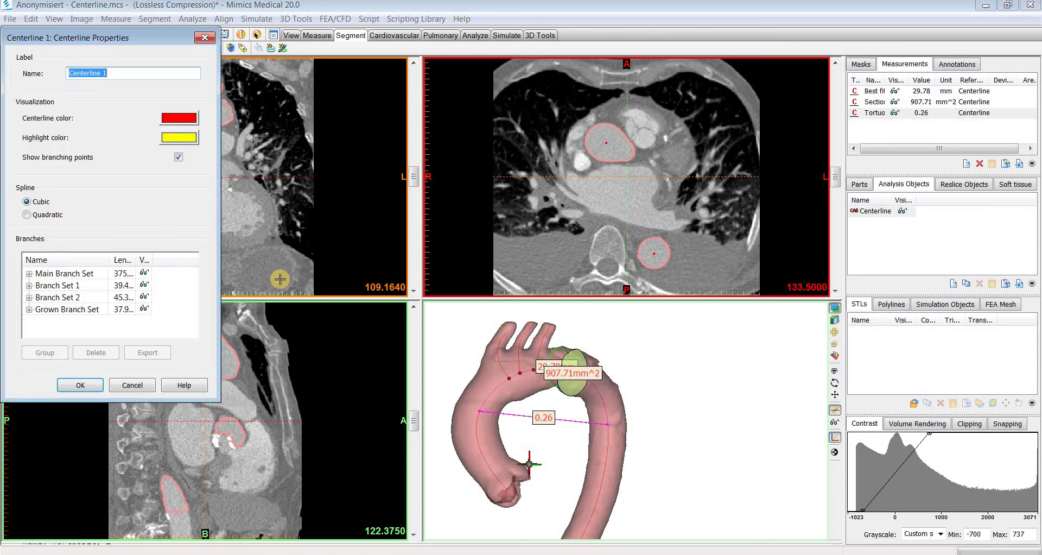
{"action": "left_click", "coordinate": [73, 274]}
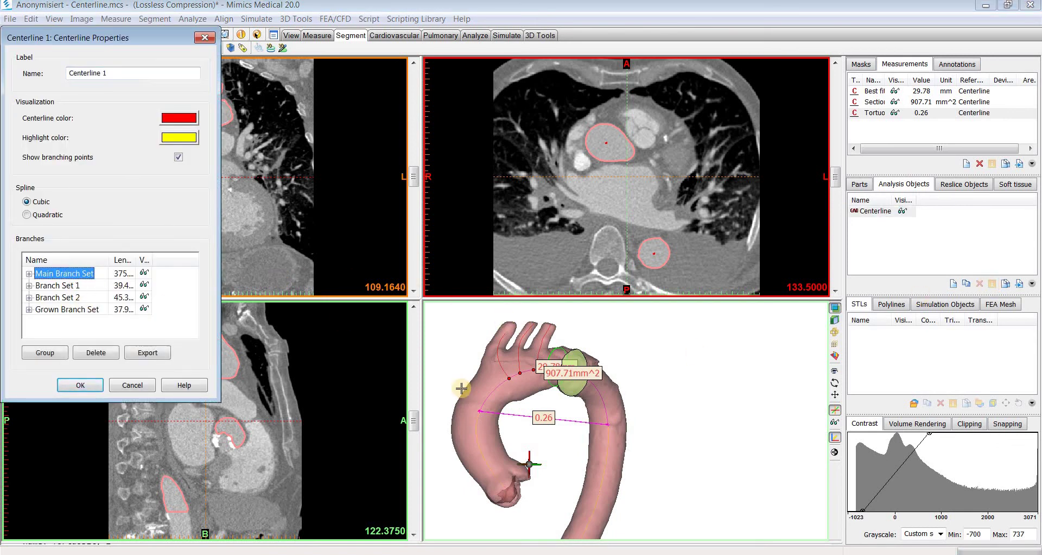
{"action": "left_click", "coordinate": [73, 287]}
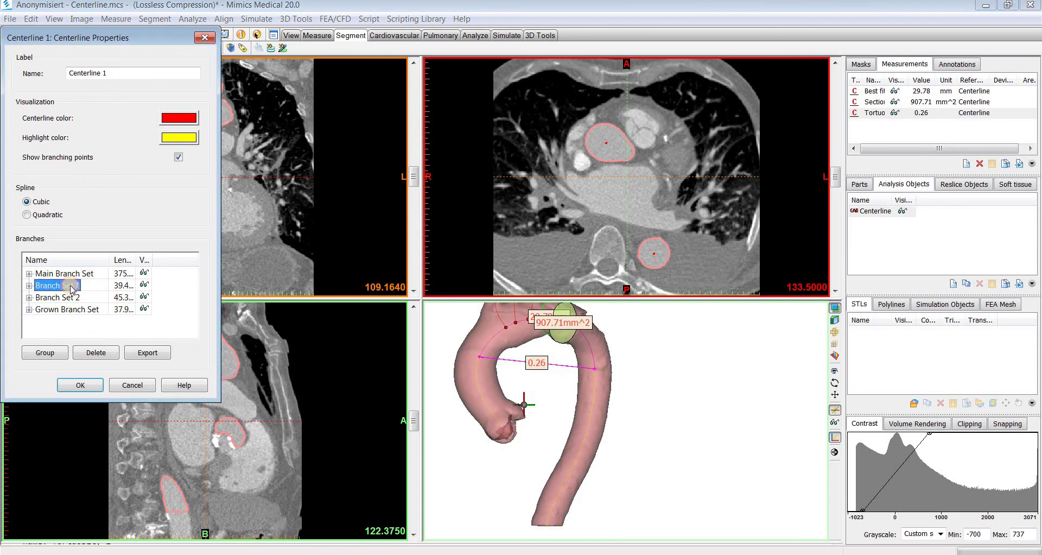
{"action": "left_click_drag", "start_coordinate": [478, 364], "coordinate": [522, 322]}
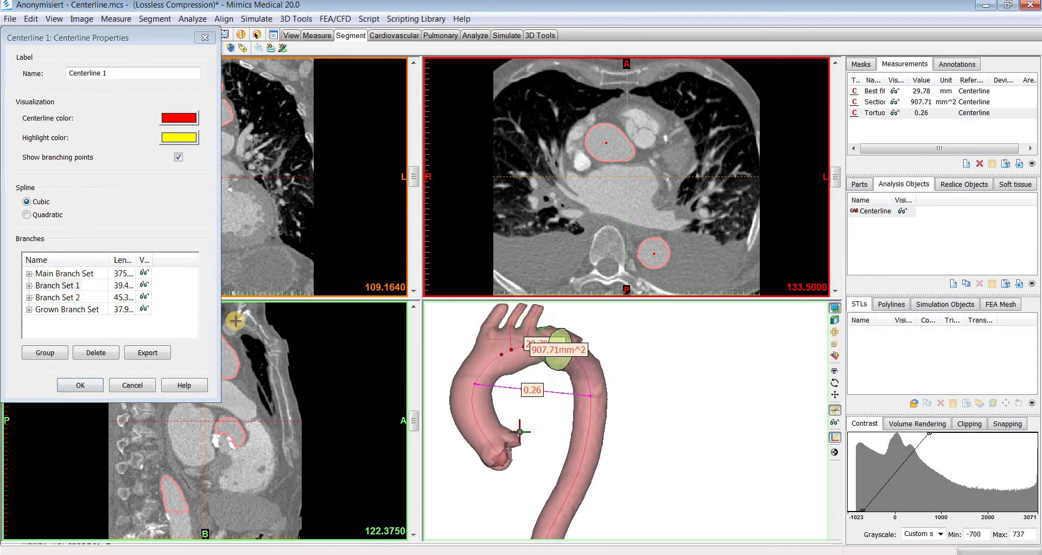
{"action": "left_click", "coordinate": [78, 298]}
{"action": "left_click", "coordinate": [81, 310]}
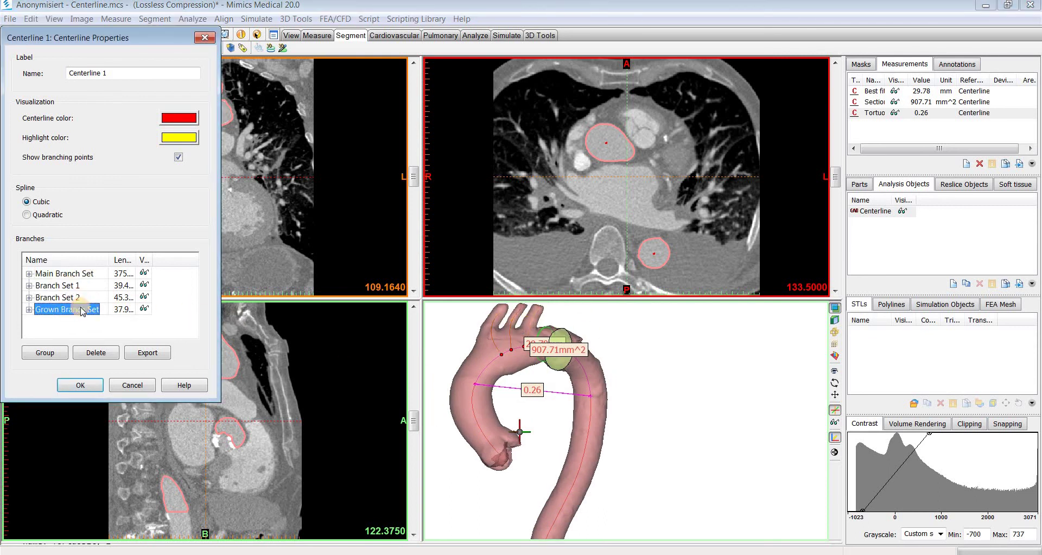
{"action": "left_click", "coordinate": [75, 274]}
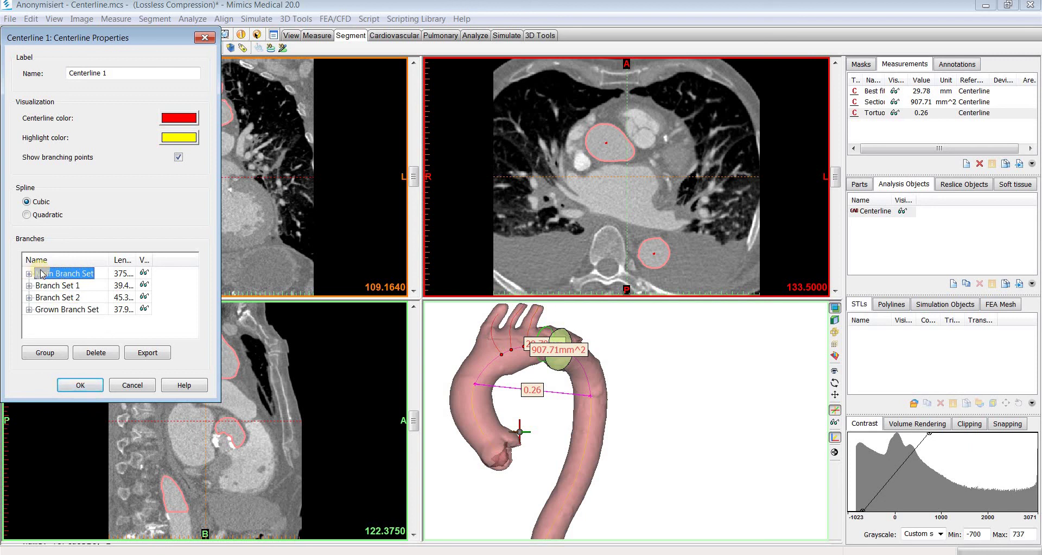
{"action": "left_click", "coordinate": [148, 353]}
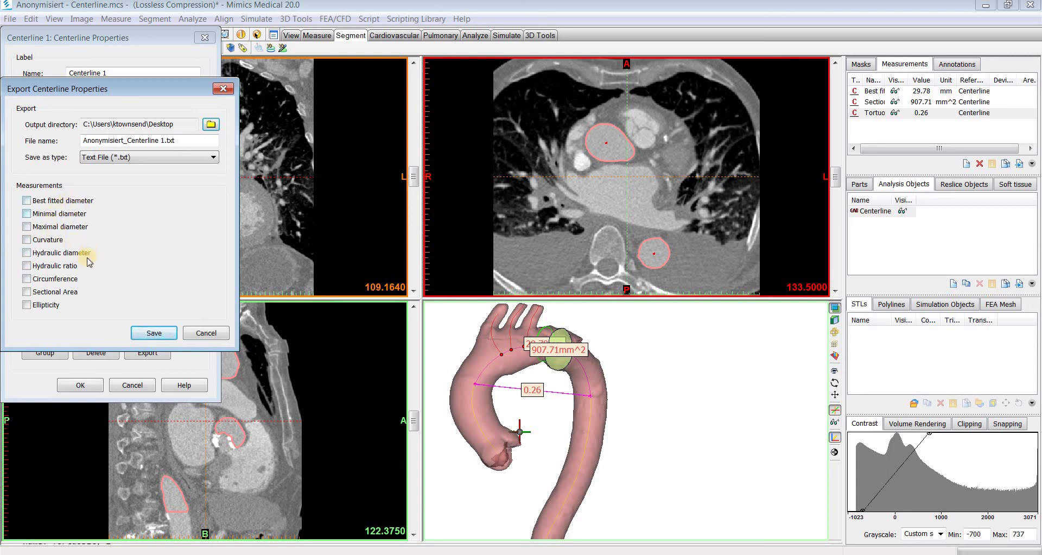
Step: Save ellipticity and best fitted diameter to Anonymisiert_Centerline 1.txt as a text file
{"action": "left_click", "coordinate": [44, 305]}
{"action": "left_click", "coordinate": [62, 203]}
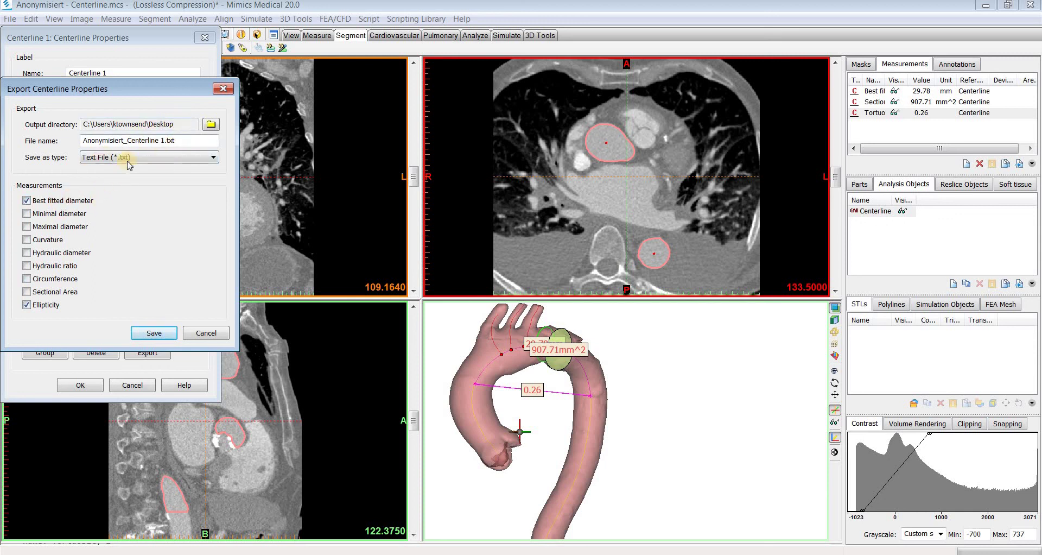
{"action": "left_click", "coordinate": [155, 332]}
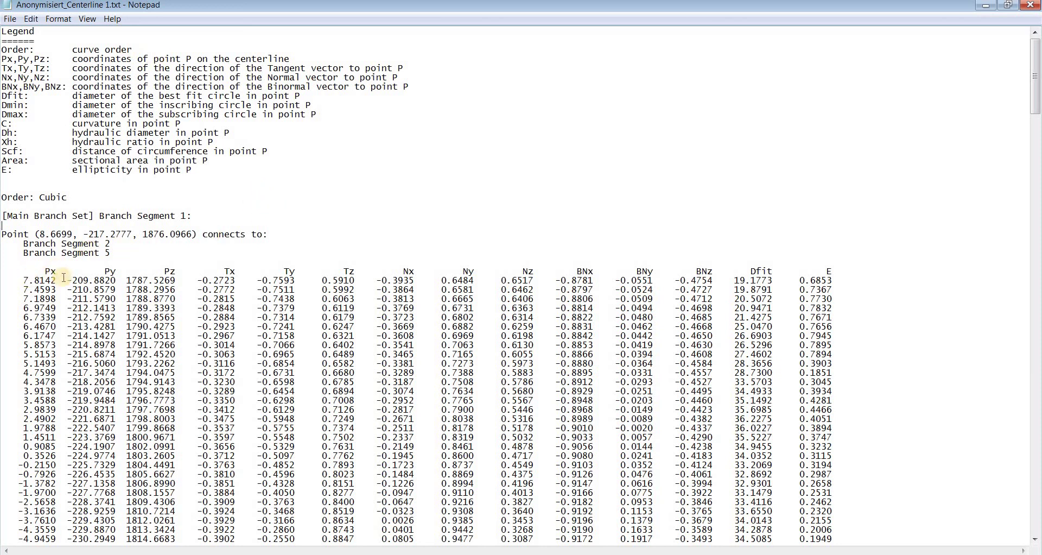
{"action": "left_click_drag", "start_coordinate": [176, 280], "coordinate": [24, 280]}
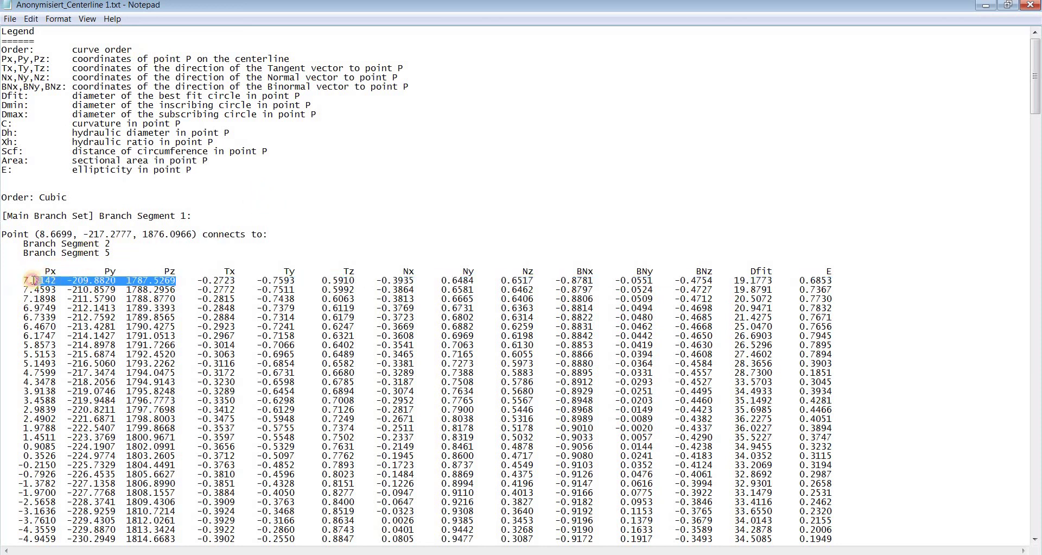
{"action": "left_click", "coordinate": [233, 280]}
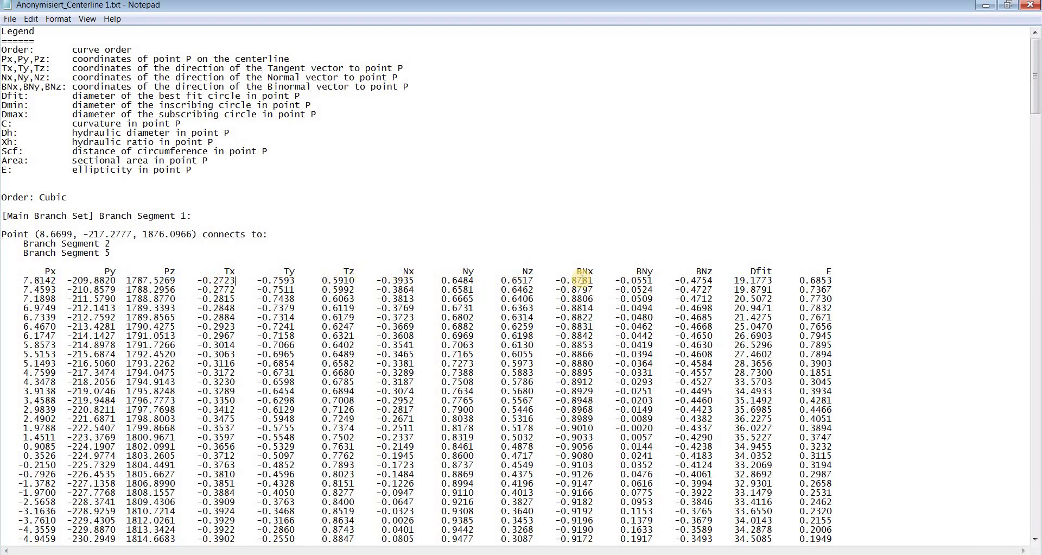
{"action": "left_click_drag", "start_coordinate": [744, 272], "coordinate": [836, 295]}
{"action": "left_click", "coordinate": [845, 290]}
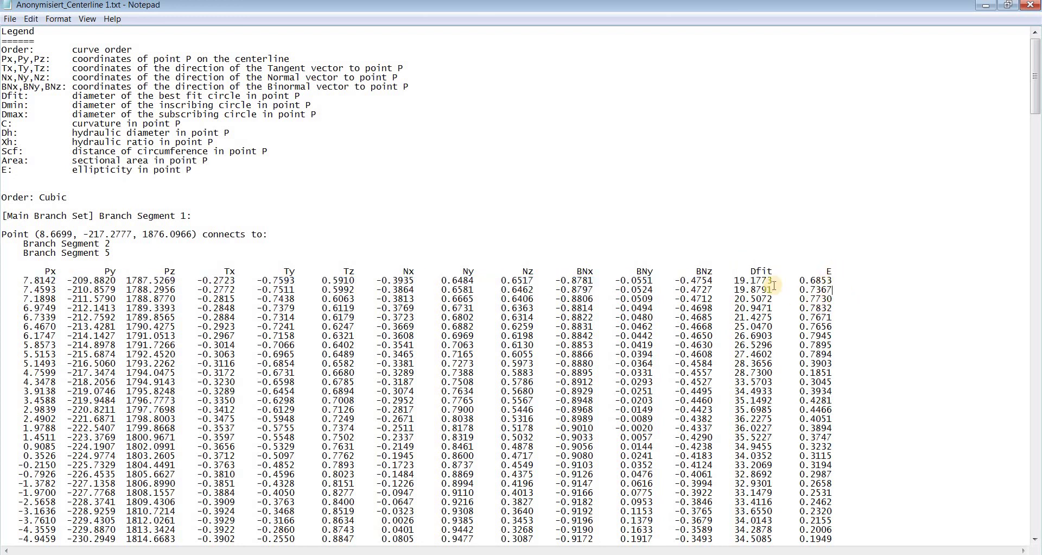